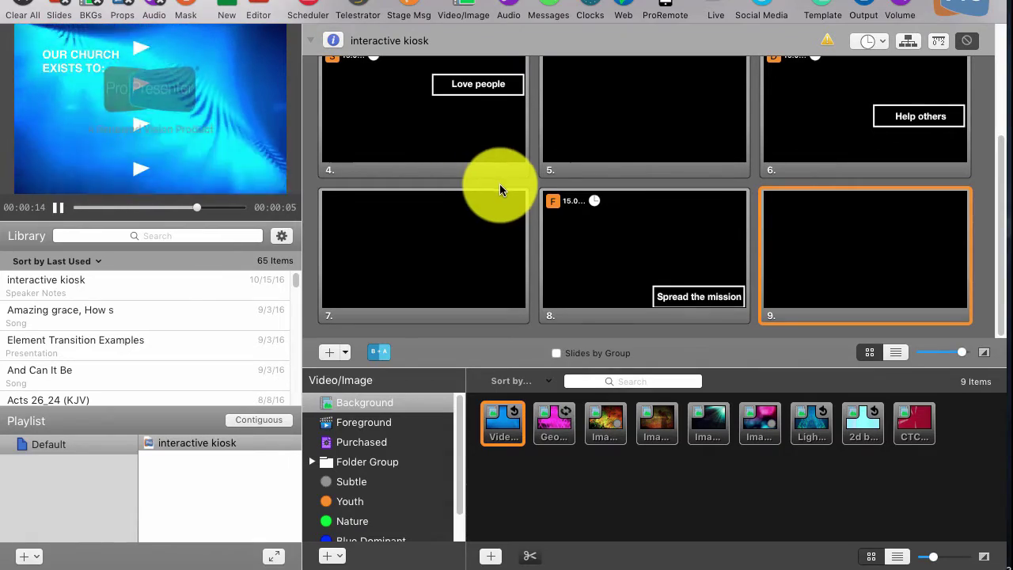
Set the Geo magenta triangle loop from the Background category as the live background
{"action": "scroll", "coordinate": [499, 183], "scroll_direction": "up", "scroll_amount": 5}
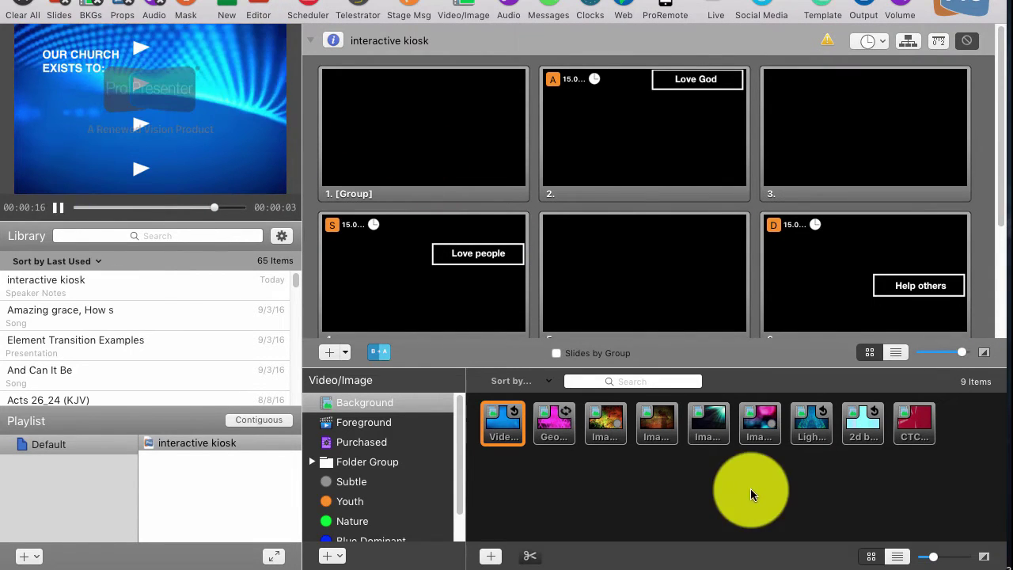
{"action": "left_click", "coordinate": [546, 424]}
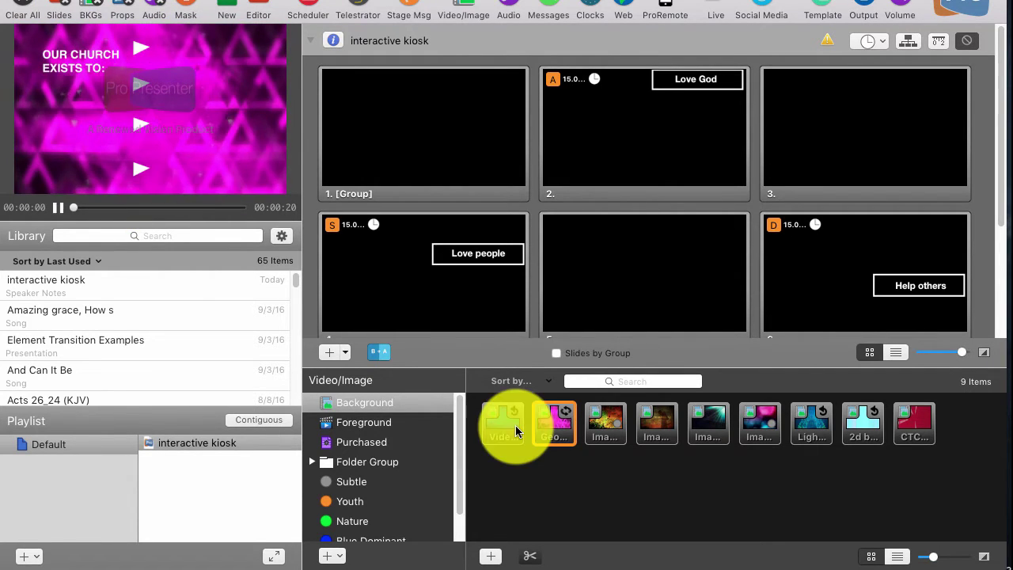
{"action": "left_click", "coordinate": [563, 431]}
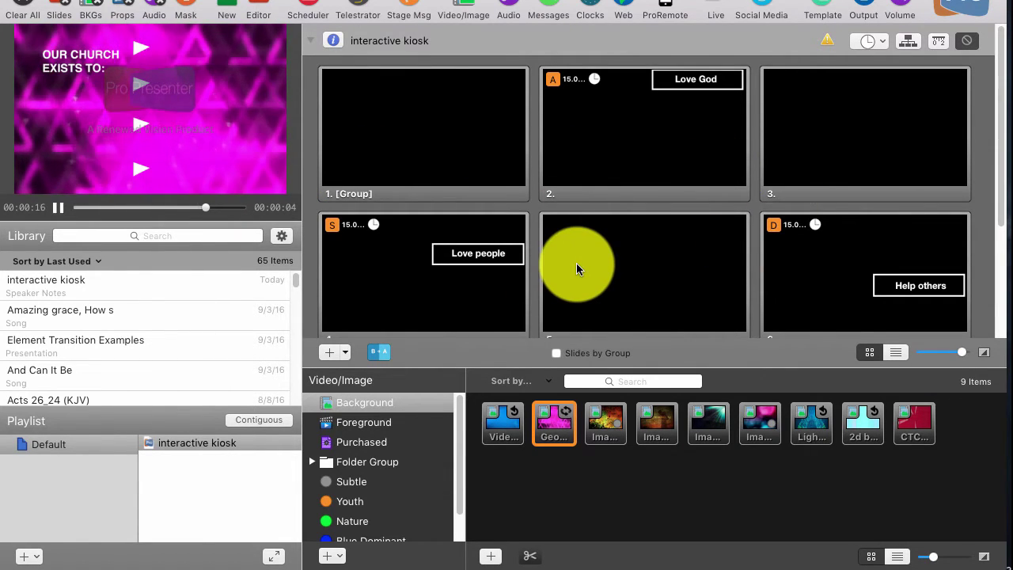
Open the Props window from the Window menu
{"action": "left_click", "coordinate": [225, 0]}
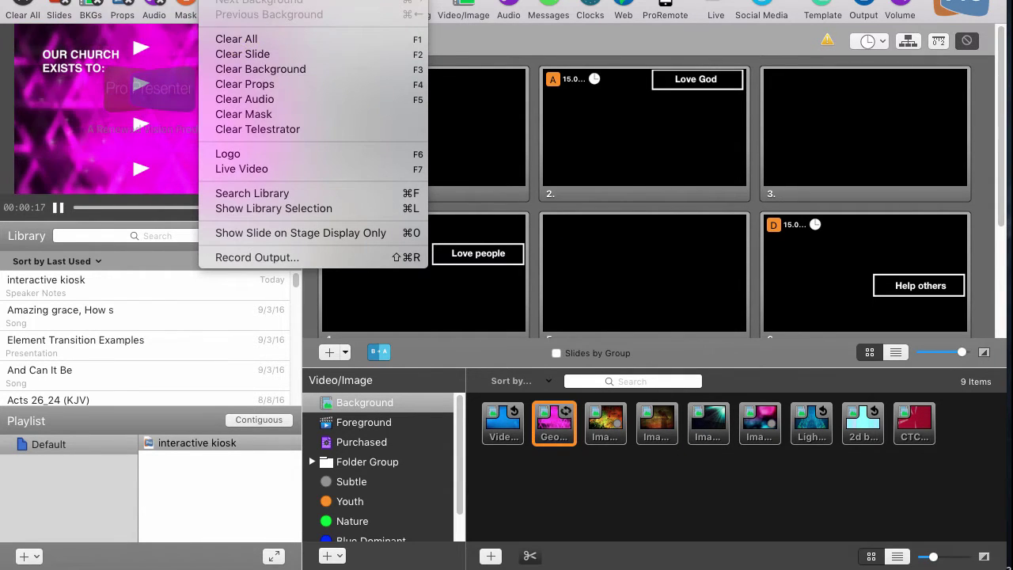
{"action": "mouse_move", "coordinate": [273, 0]}
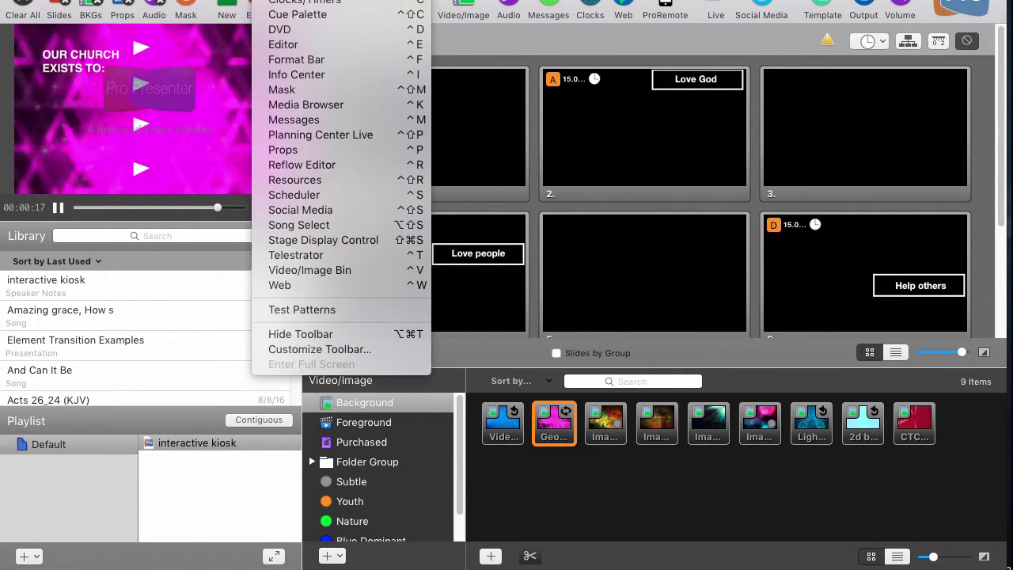
{"action": "left_click", "coordinate": [287, 150]}
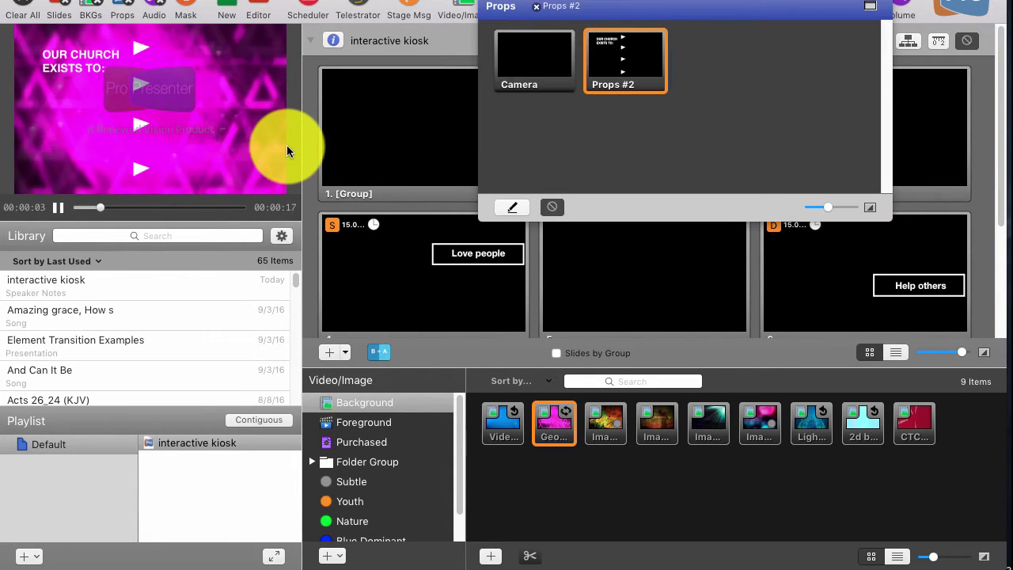
Edit Props #2 ('OUR CHURCH EXISTS TO:') in the Props Editor and add a horizontal guide above its text
{"action": "left_click", "coordinate": [514, 205]}
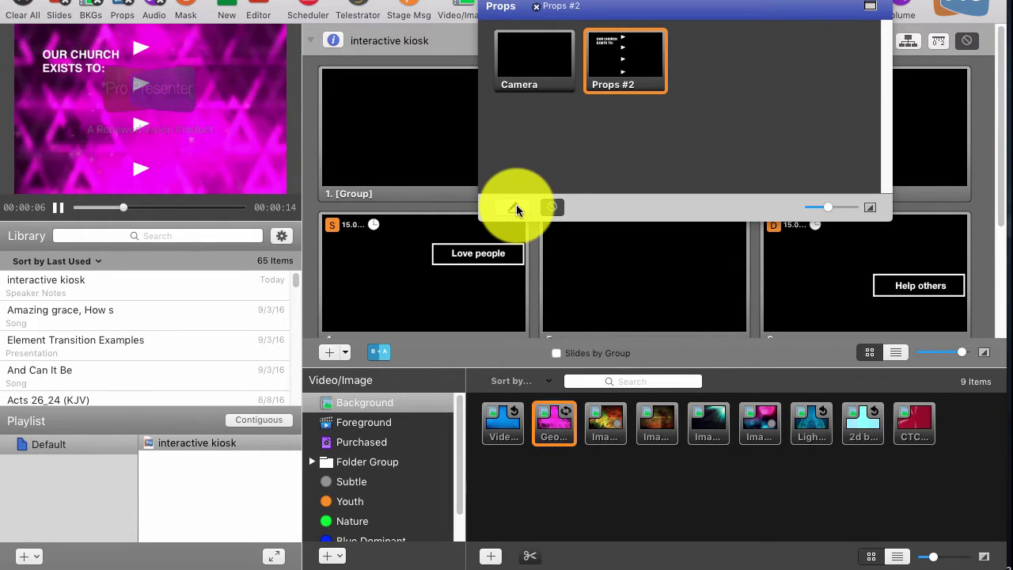
{"action": "left_click", "coordinate": [515, 207]}
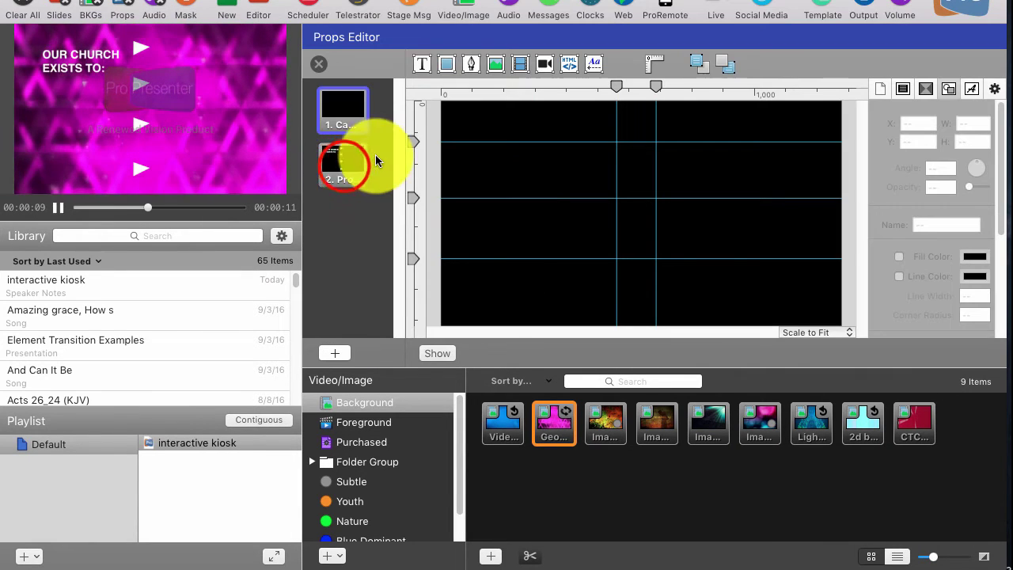
{"action": "left_click", "coordinate": [344, 164]}
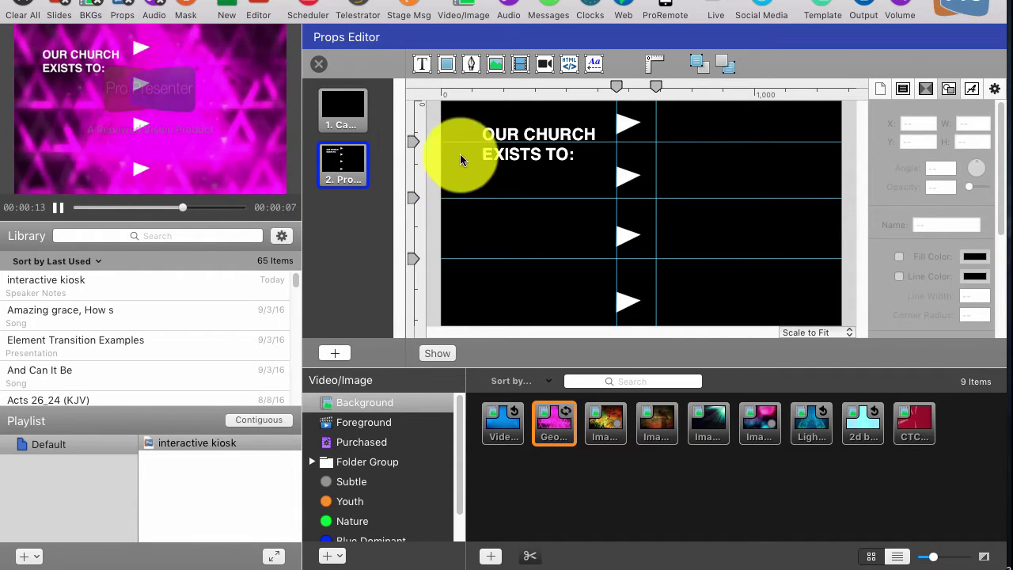
{"action": "left_click", "coordinate": [484, 82]}
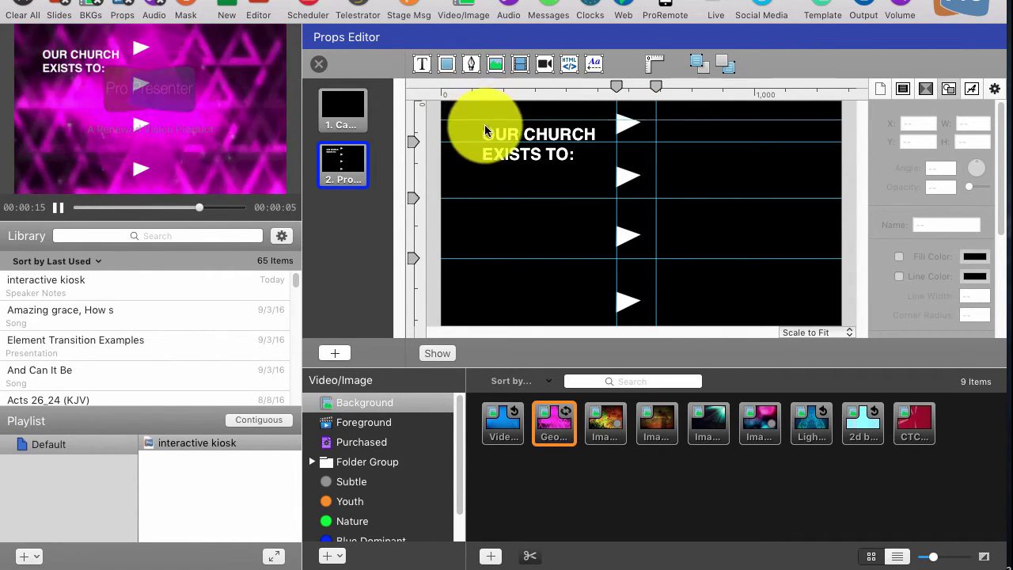
{"action": "left_click_drag", "start_coordinate": [485, 127], "coordinate": [485, 125]}
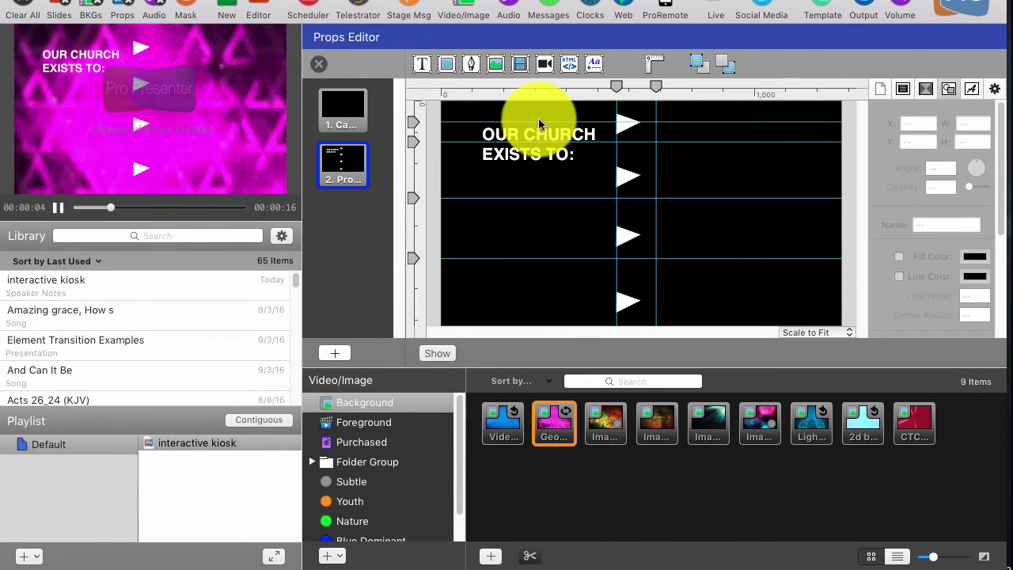
Shrink the OUR CHURCH EXISTS TO: text box to fit its two lines
{"action": "left_click", "coordinate": [553, 136]}
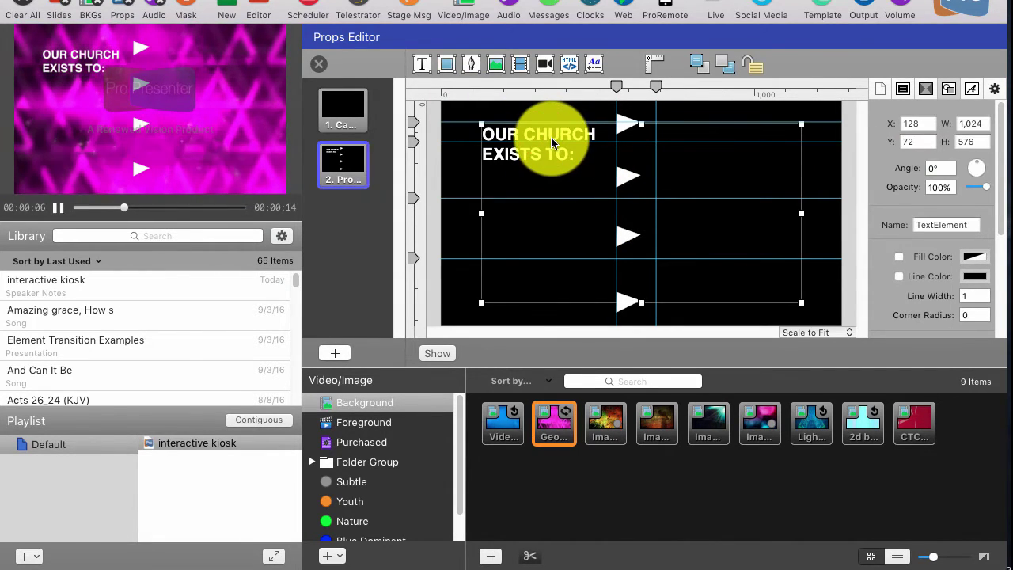
{"action": "left_click_drag", "start_coordinate": [801, 213], "coordinate": [609, 209]}
{"action": "left_click_drag", "start_coordinate": [545, 302], "coordinate": [553, 179]}
Open the heading's text inspector and find its Outline settings
{"action": "left_click", "coordinate": [546, 148]}
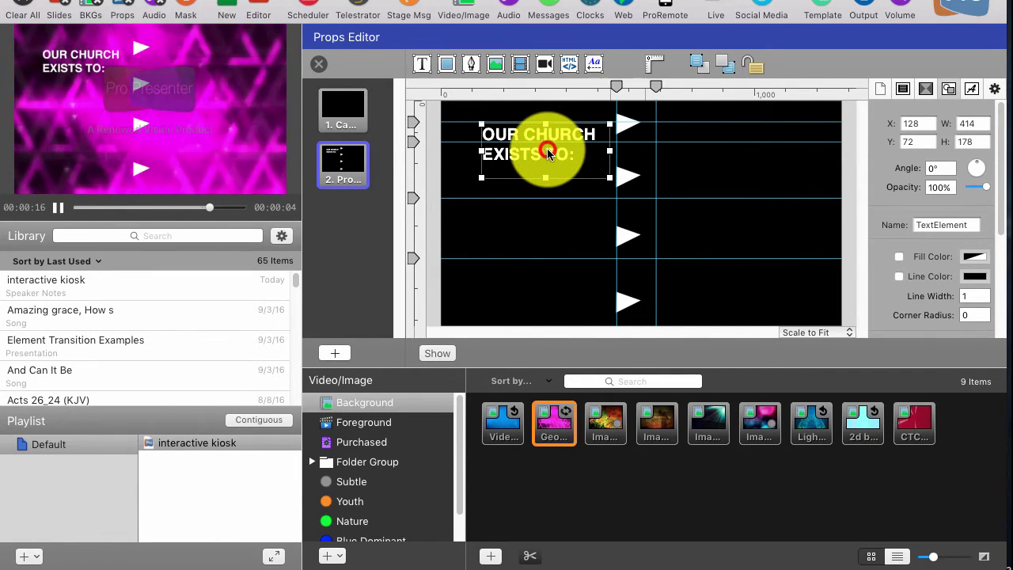
{"action": "left_click", "coordinate": [972, 89]}
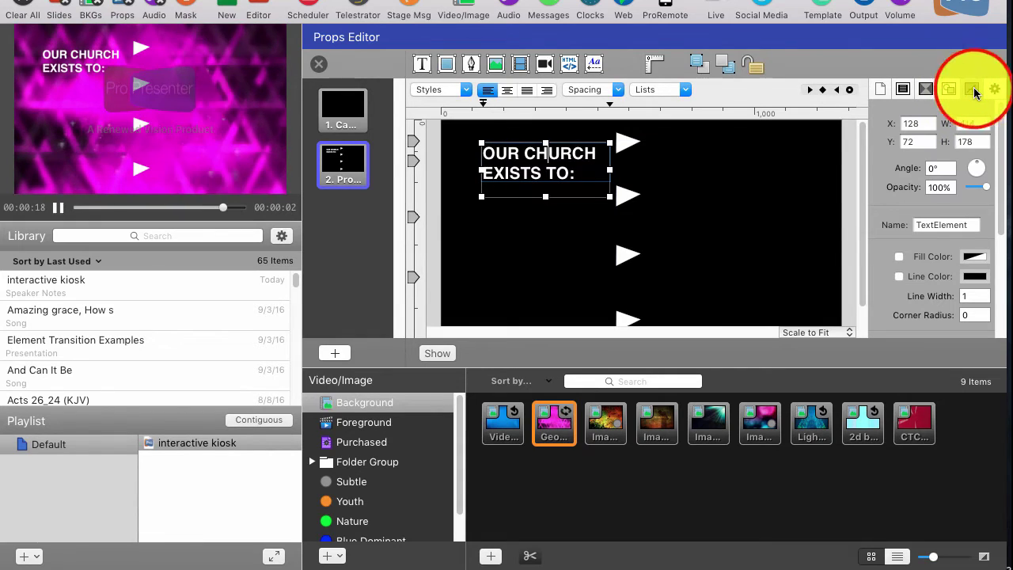
{"action": "left_click", "coordinate": [973, 90]}
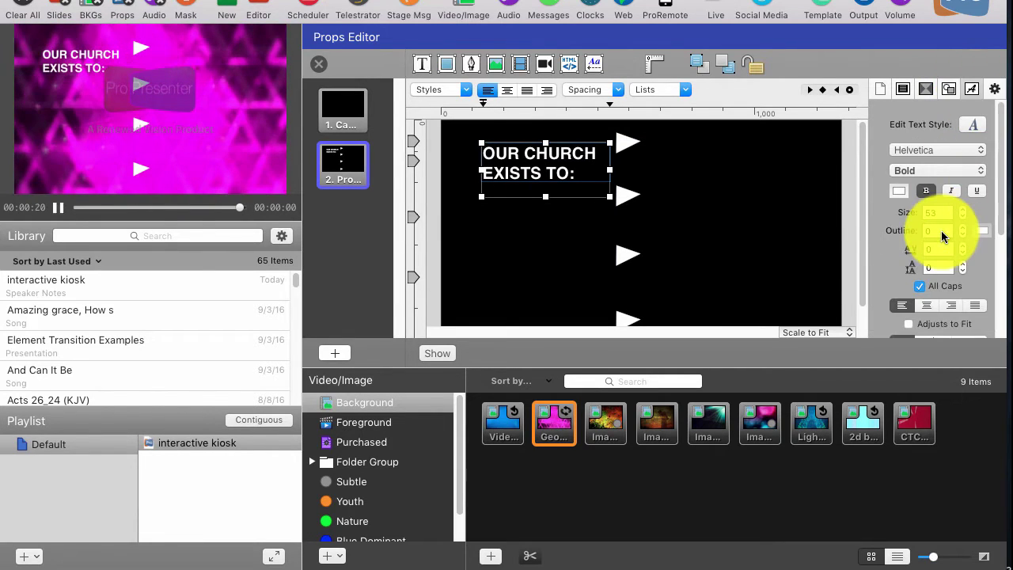
{"action": "scroll", "coordinate": [885, 244], "scroll_direction": "down", "scroll_amount": 2}
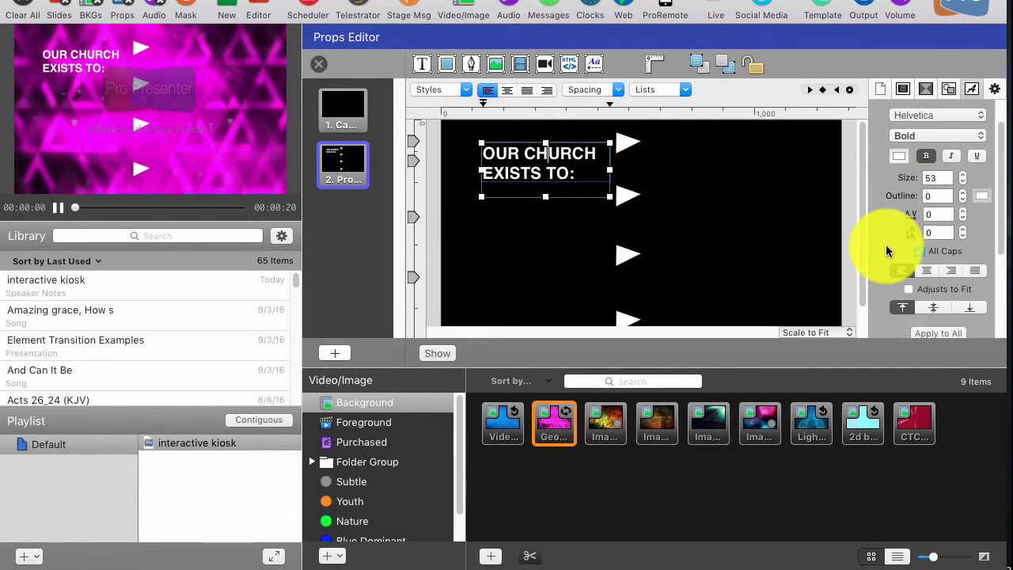
{"action": "scroll", "coordinate": [885, 244], "scroll_direction": "down", "scroll_amount": 3}
{"action": "scroll", "coordinate": [885, 245], "scroll_direction": "down", "scroll_amount": 3}
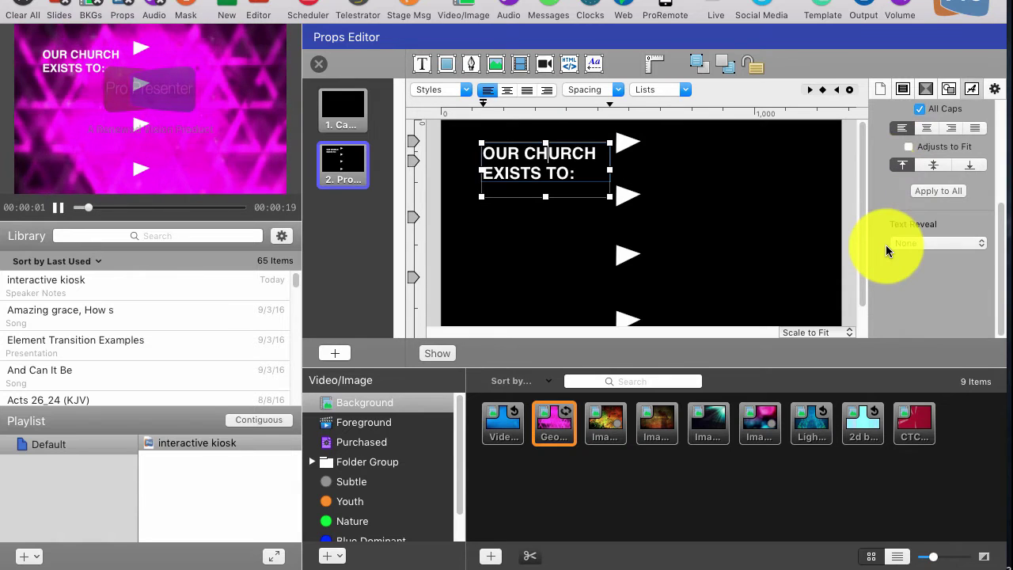
{"action": "scroll", "coordinate": [885, 244], "scroll_direction": "up", "scroll_amount": 5}
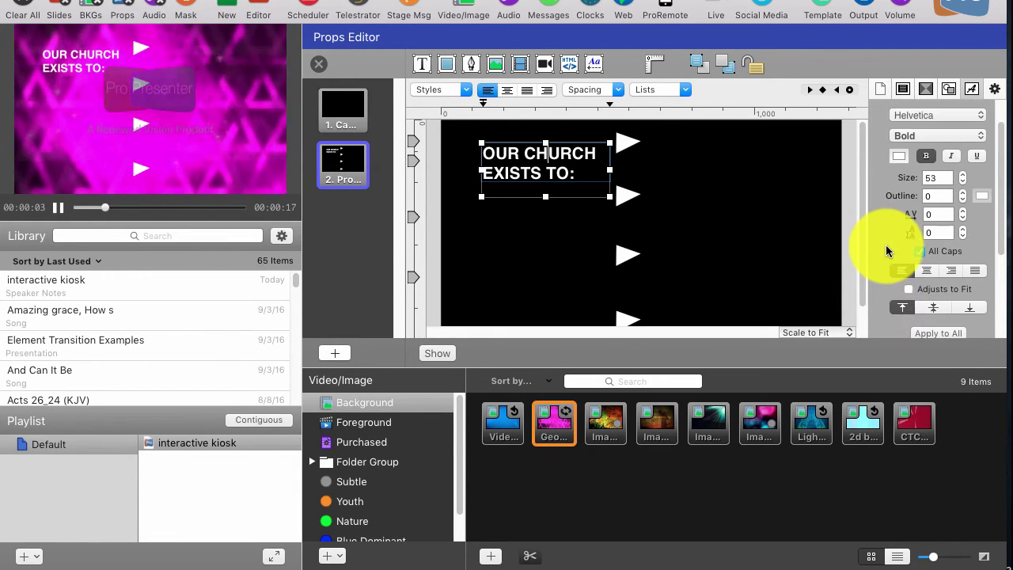
{"action": "left_click", "coordinate": [961, 196]}
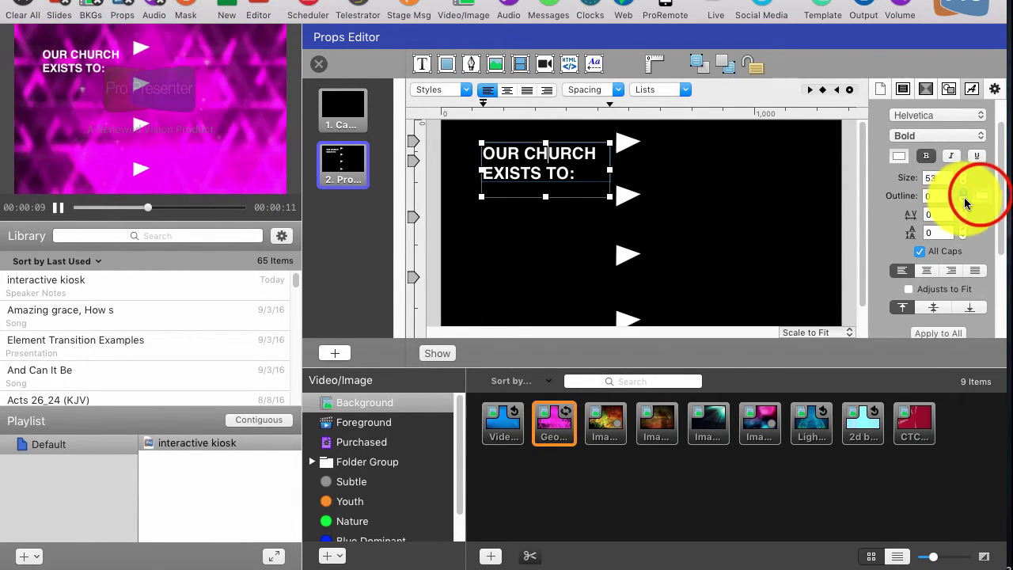
{"action": "left_click", "coordinate": [979, 196]}
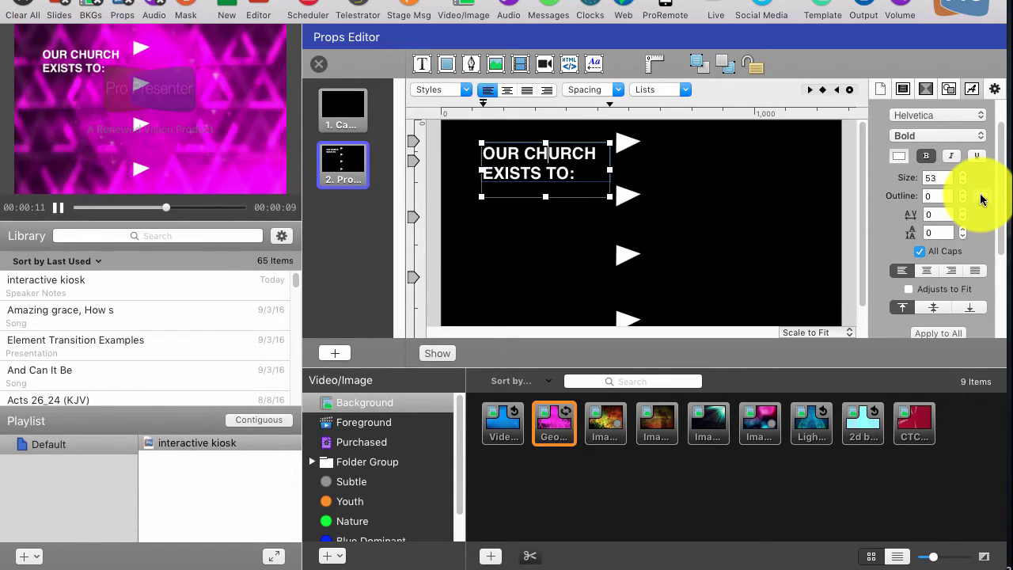
Give the heading text a black (Licorice) outline of width 1
{"action": "left_click", "coordinate": [565, 207]}
{"action": "left_click", "coordinate": [547, 156]}
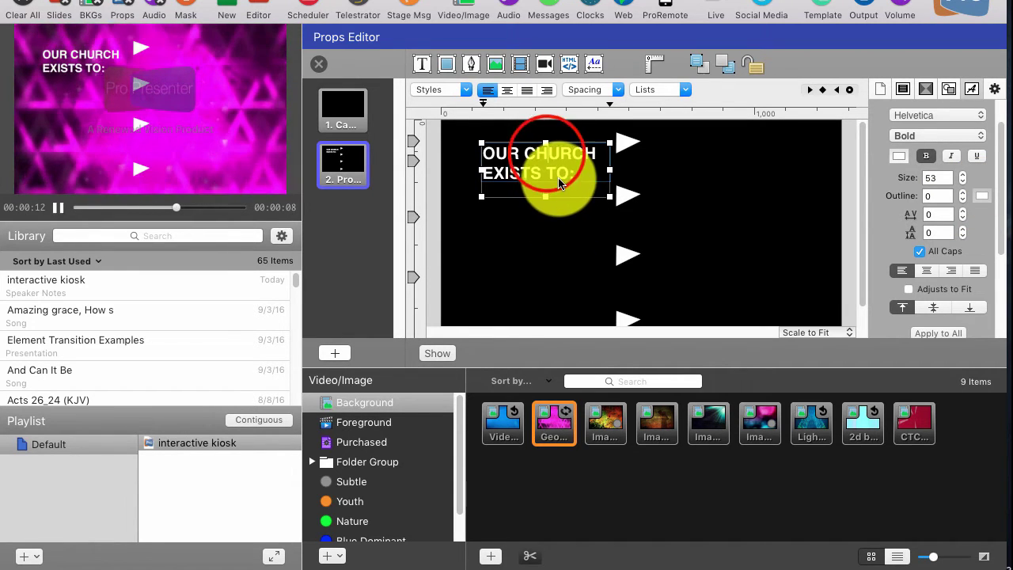
{"action": "left_click", "coordinate": [960, 193]}
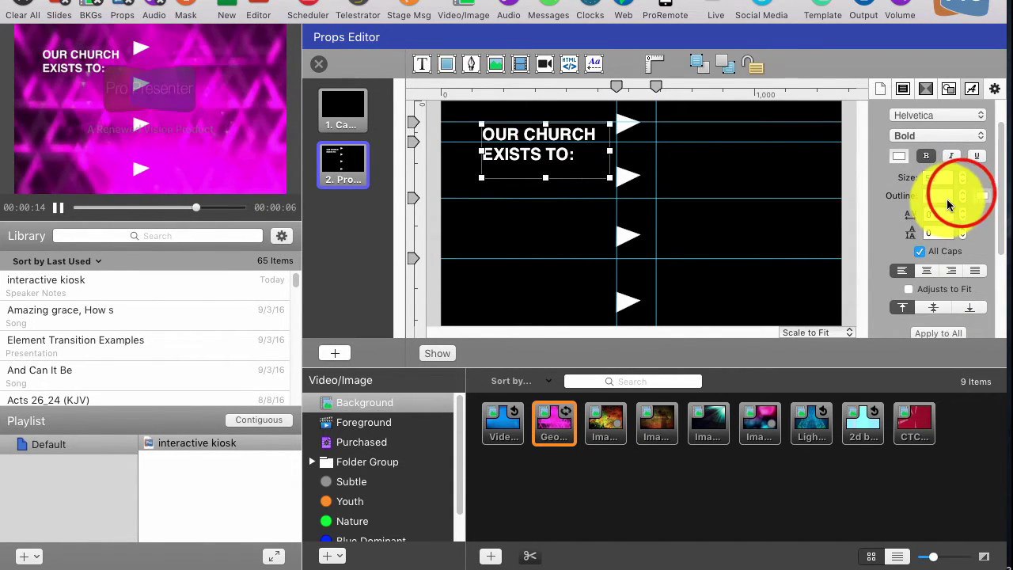
{"action": "left_click", "coordinate": [979, 195]}
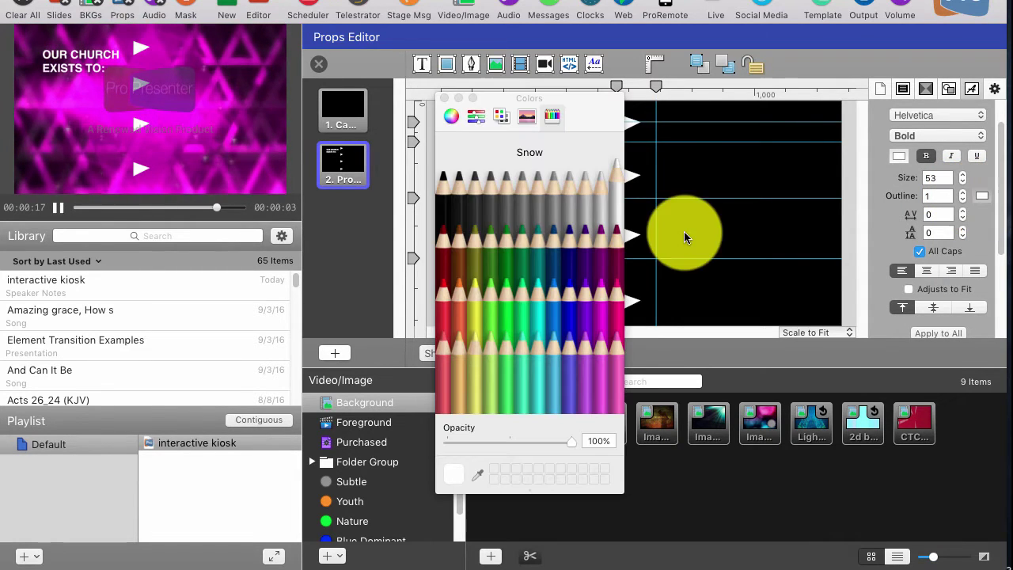
{"action": "left_click", "coordinate": [442, 175]}
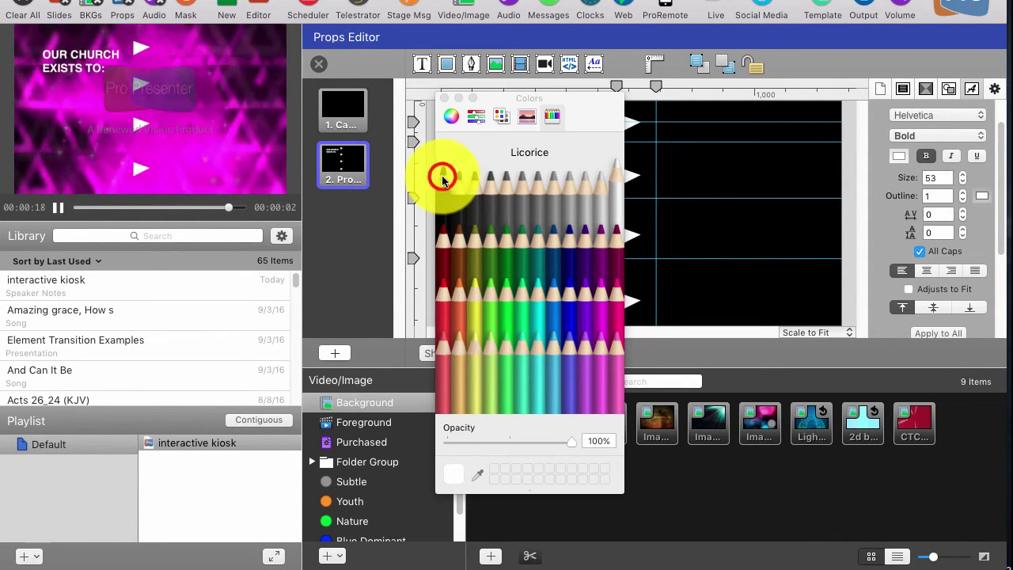
{"action": "left_click", "coordinate": [444, 98]}
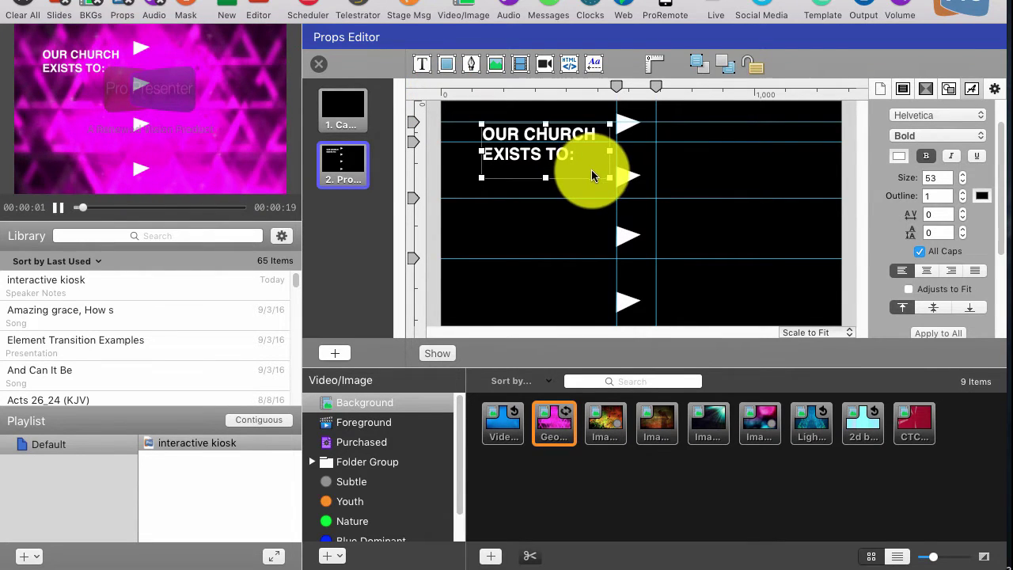
{"action": "left_click", "coordinate": [628, 122]}
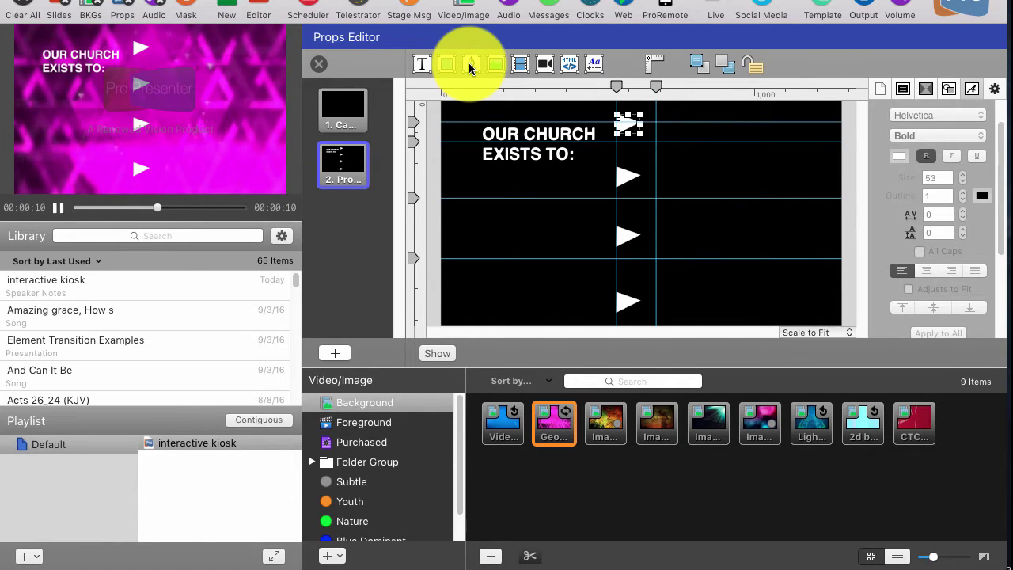
Draw a small custom triangle point by point beside the arrows
{"action": "left_click", "coordinate": [470, 64]}
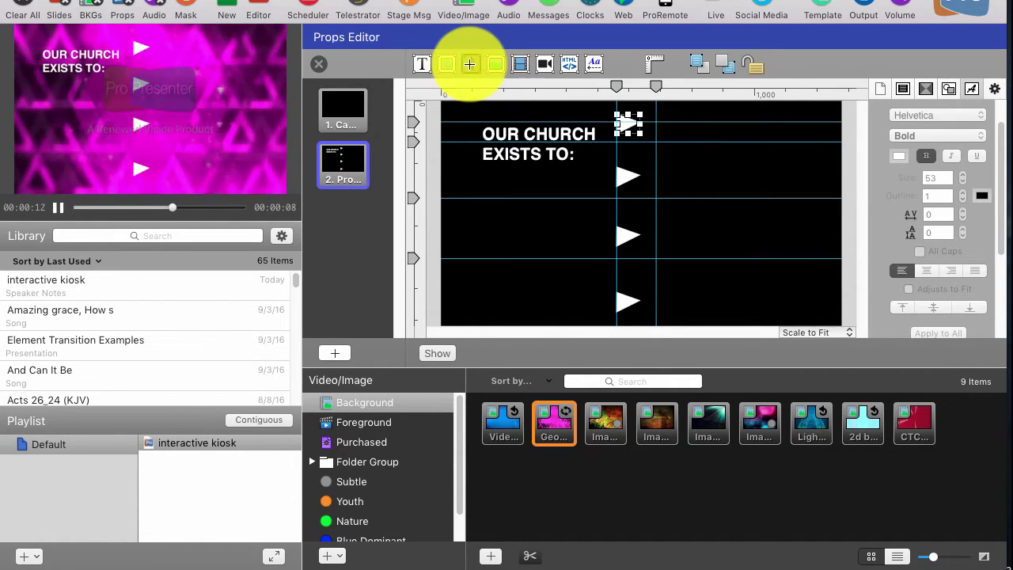
{"action": "left_click", "coordinate": [491, 212]}
{"action": "left_click", "coordinate": [494, 239]}
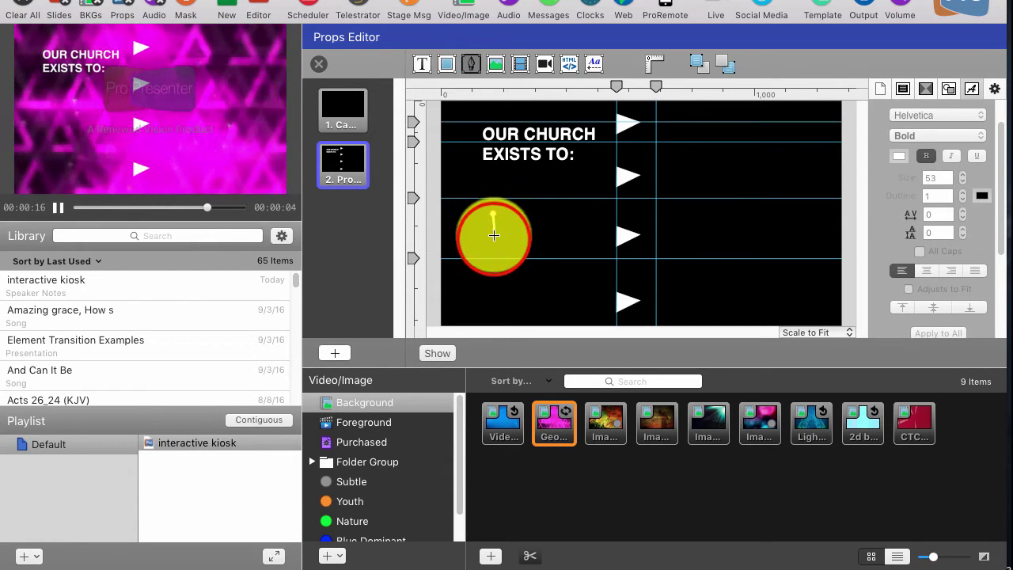
{"action": "left_click", "coordinate": [522, 229]}
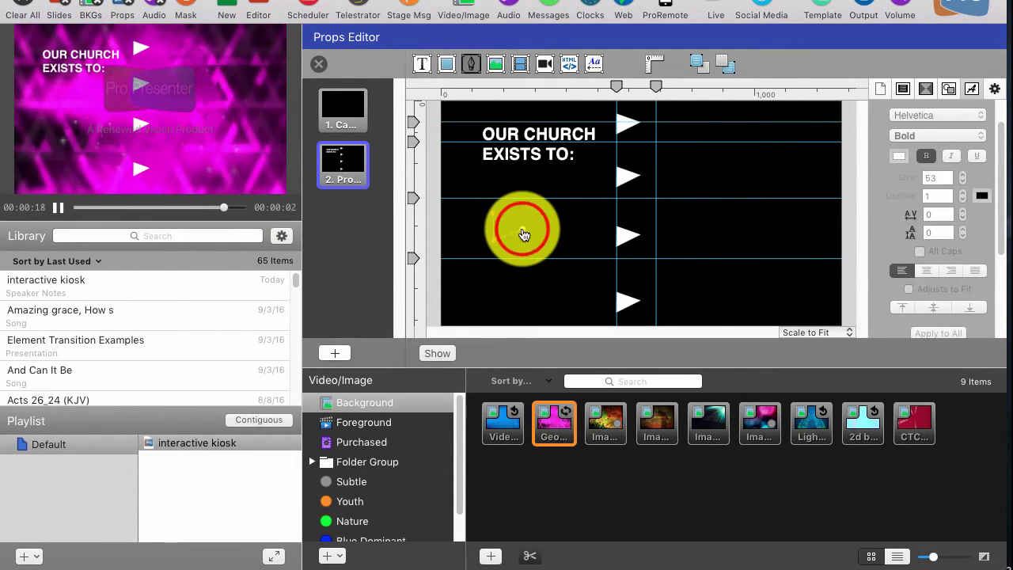
{"action": "left_click", "coordinate": [495, 216]}
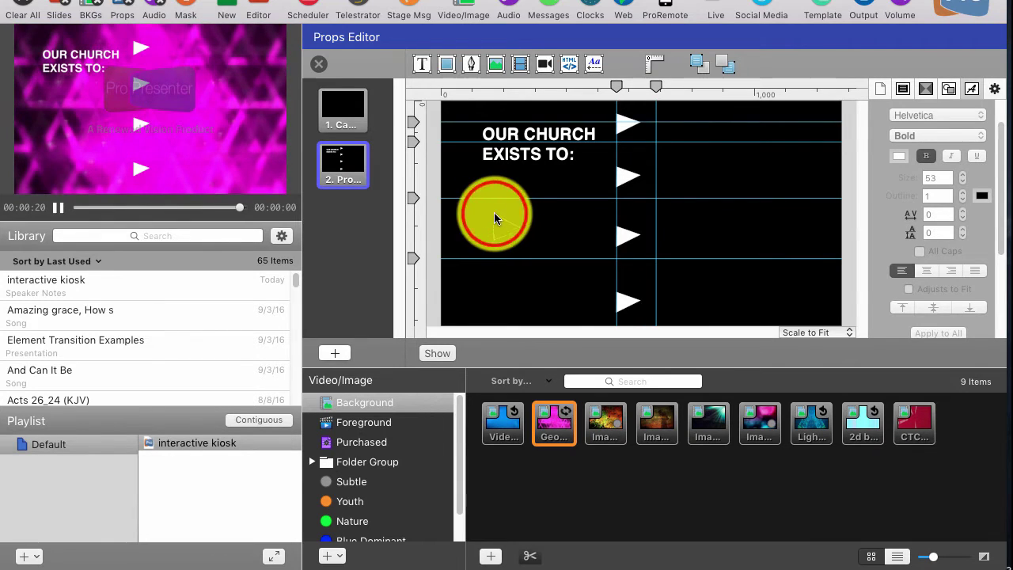
{"action": "left_click", "coordinate": [500, 225]}
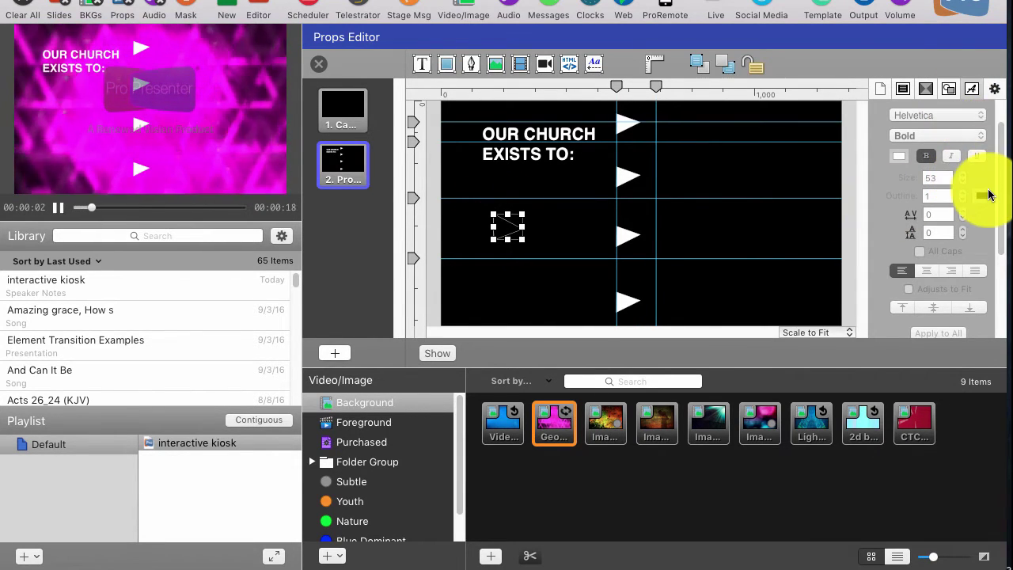
Turn on the triangle's fill and set it to white (Snow)
{"action": "left_click", "coordinate": [948, 91]}
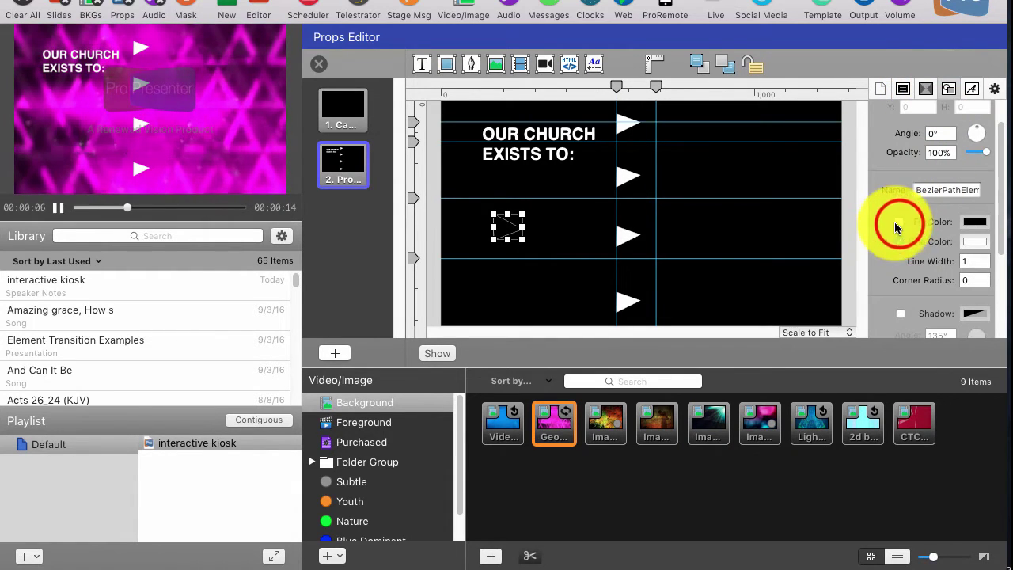
{"action": "left_click", "coordinate": [894, 222]}
{"action": "left_click", "coordinate": [972, 221]}
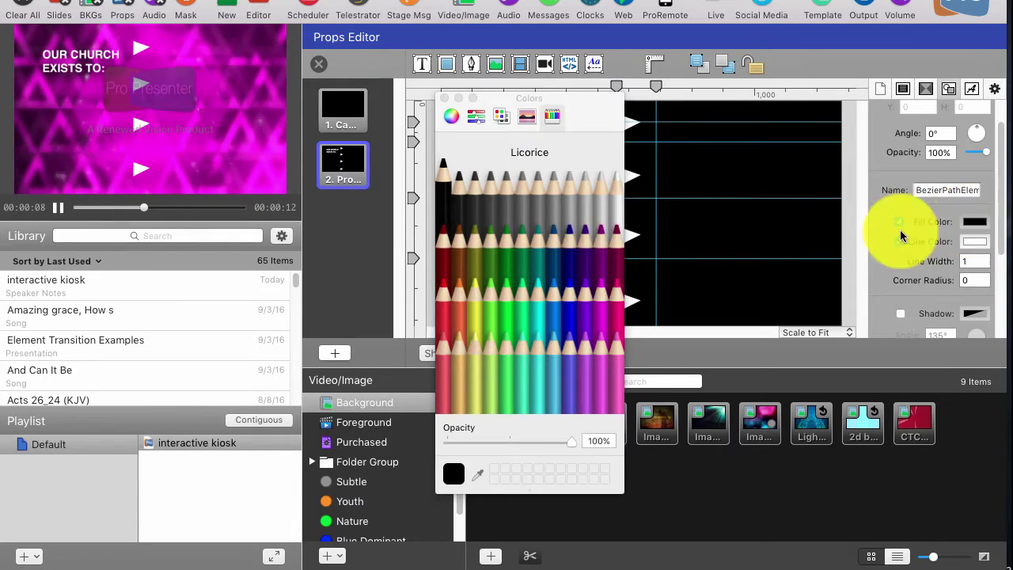
{"action": "left_click", "coordinate": [617, 173]}
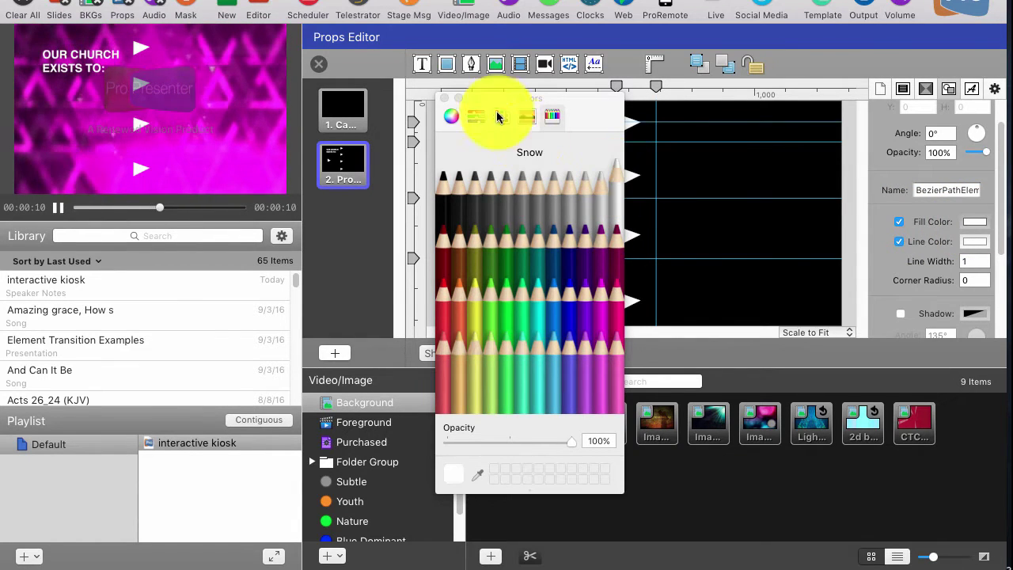
{"action": "left_click", "coordinate": [849, 59]}
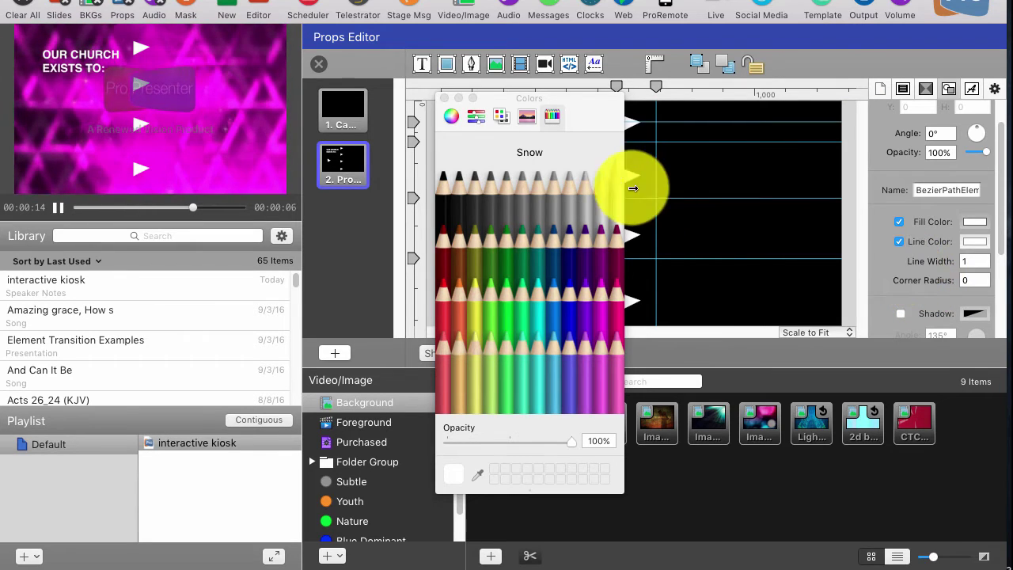
{"action": "left_click", "coordinate": [443, 101]}
{"action": "left_click", "coordinate": [443, 100]}
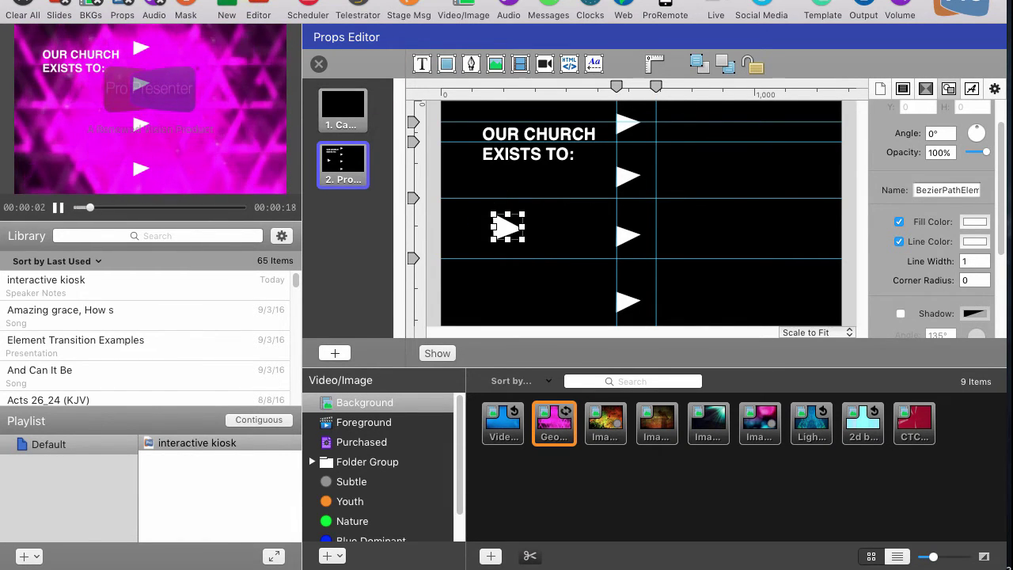
Remove the extra triangle copy and move the small triangle up to the top arrow row
{"action": "left_click", "coordinate": [189, 2]}
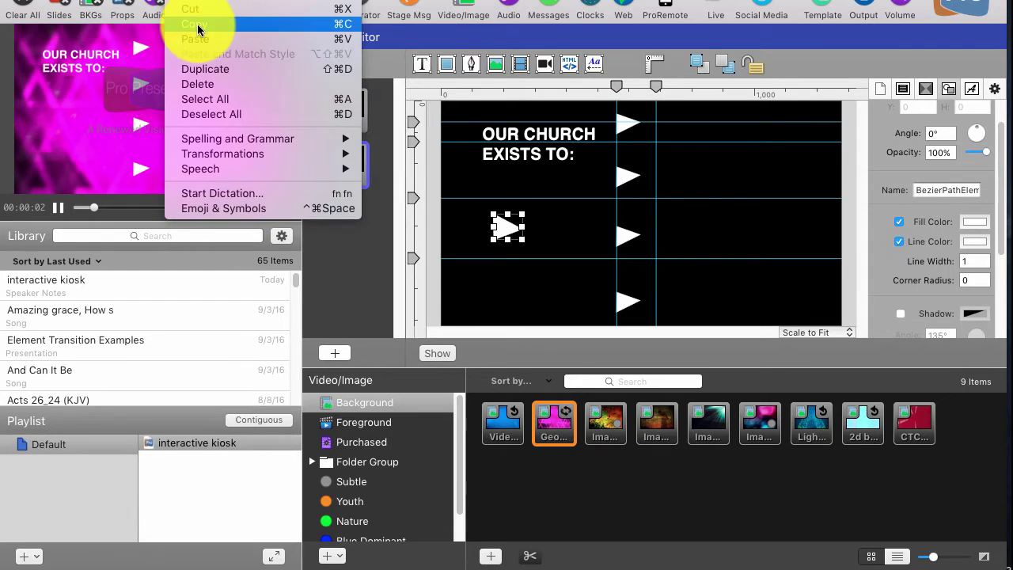
{"action": "left_click", "coordinate": [808, 65]}
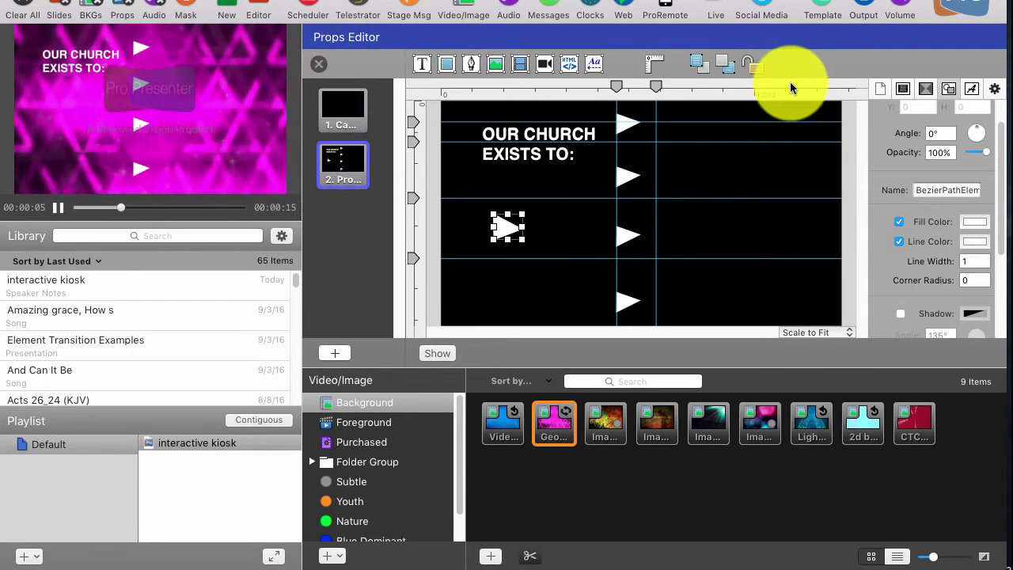
{"action": "left_click", "coordinate": [511, 228]}
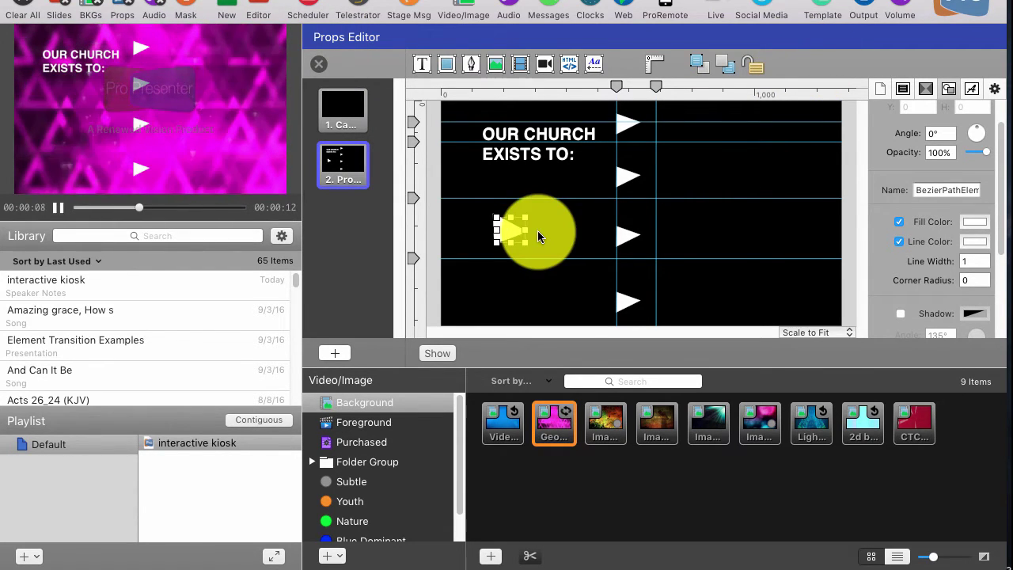
{"action": "left_click_drag", "start_coordinate": [514, 229], "coordinate": [532, 258]}
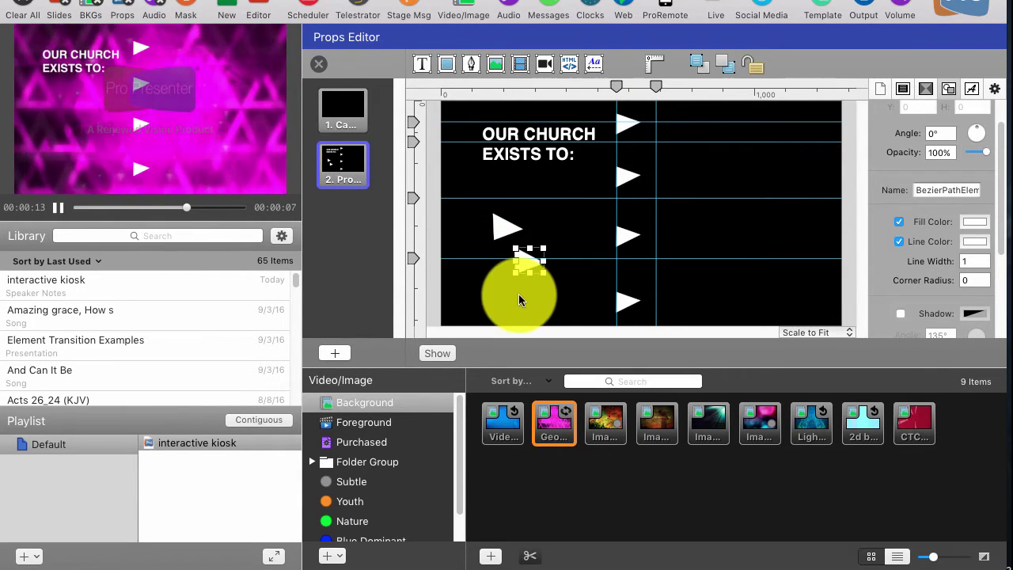
{"action": "key", "text": "Delete"}
{"action": "left_click", "coordinate": [501, 226]}
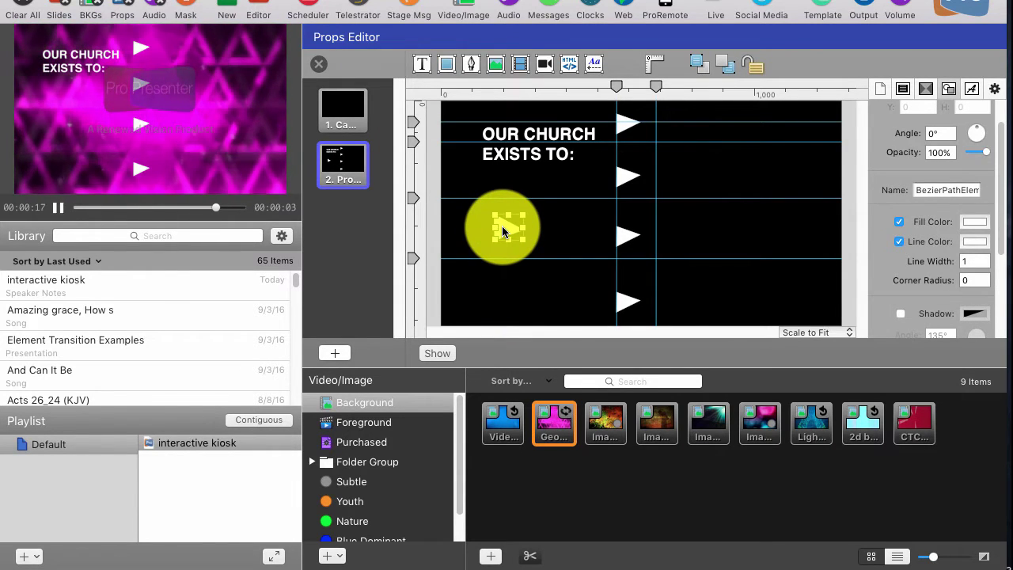
{"action": "left_click_drag", "start_coordinate": [502, 226], "coordinate": [626, 121]}
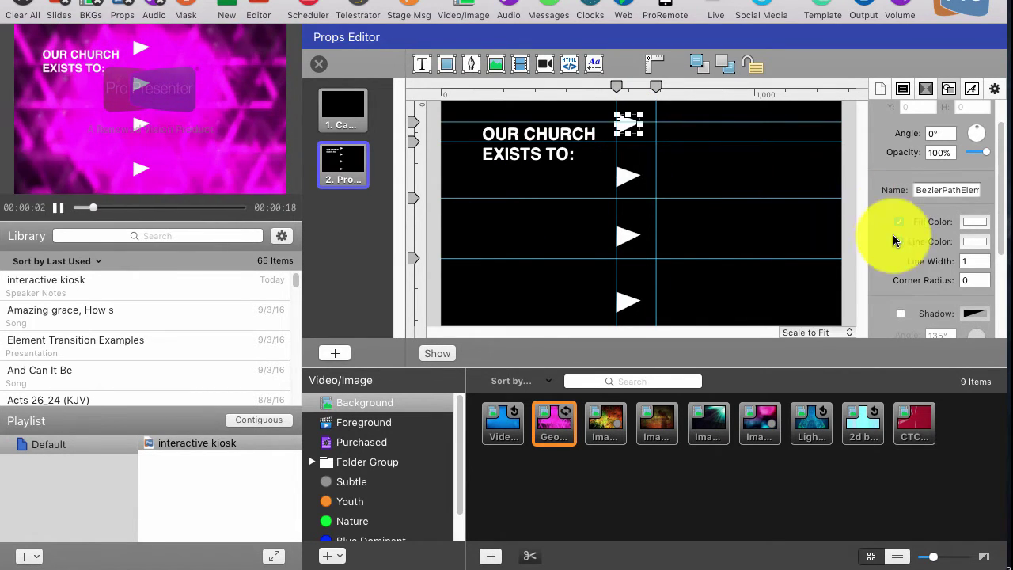
Give the top triangle and the second arrow black (Licorice) outlines
{"action": "scroll", "coordinate": [896, 249], "scroll_direction": "down", "scroll_amount": 2}
{"action": "scroll", "coordinate": [896, 248], "scroll_direction": "down", "scroll_amount": 3}
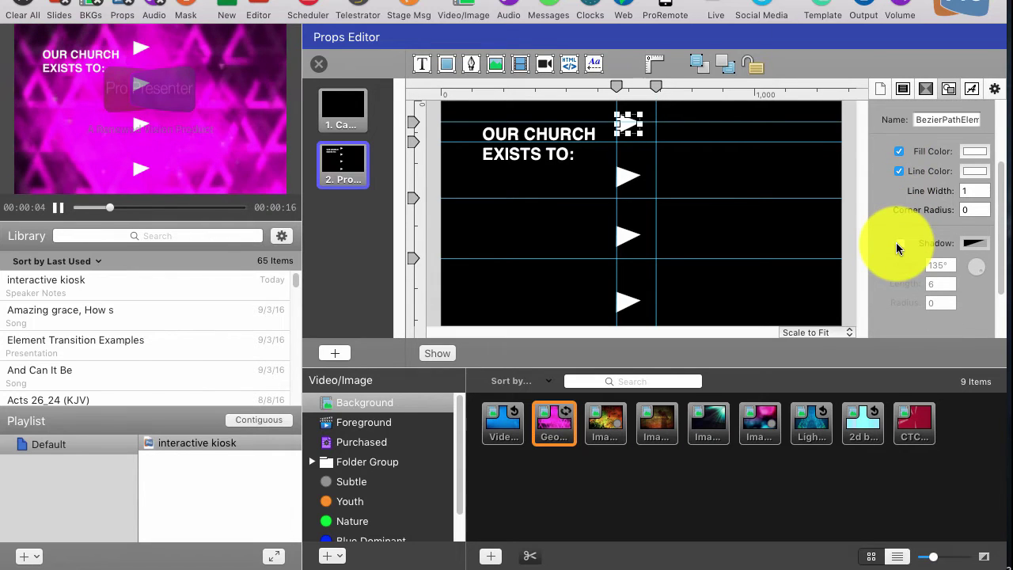
{"action": "left_click", "coordinate": [975, 170]}
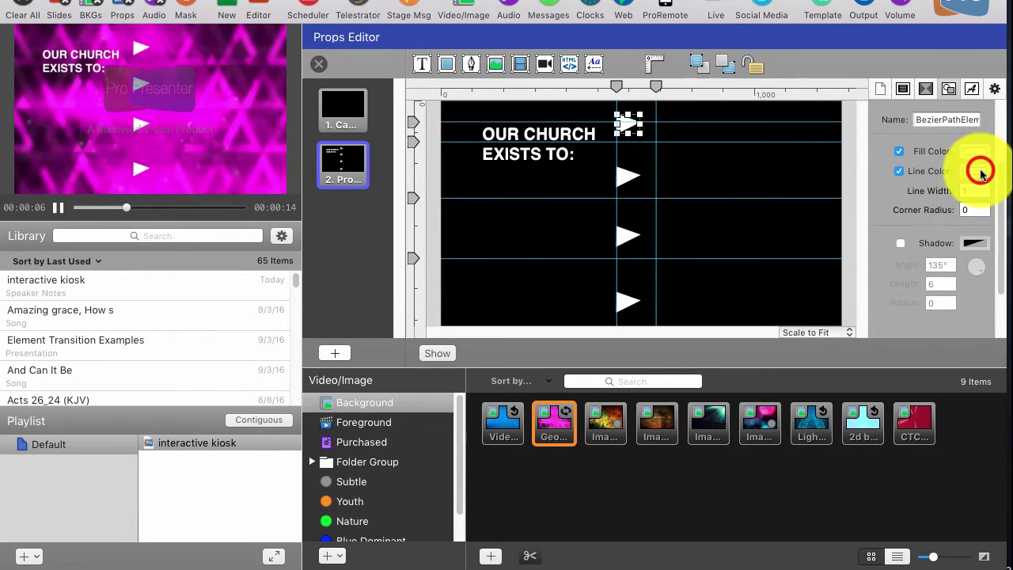
{"action": "left_click", "coordinate": [441, 174]}
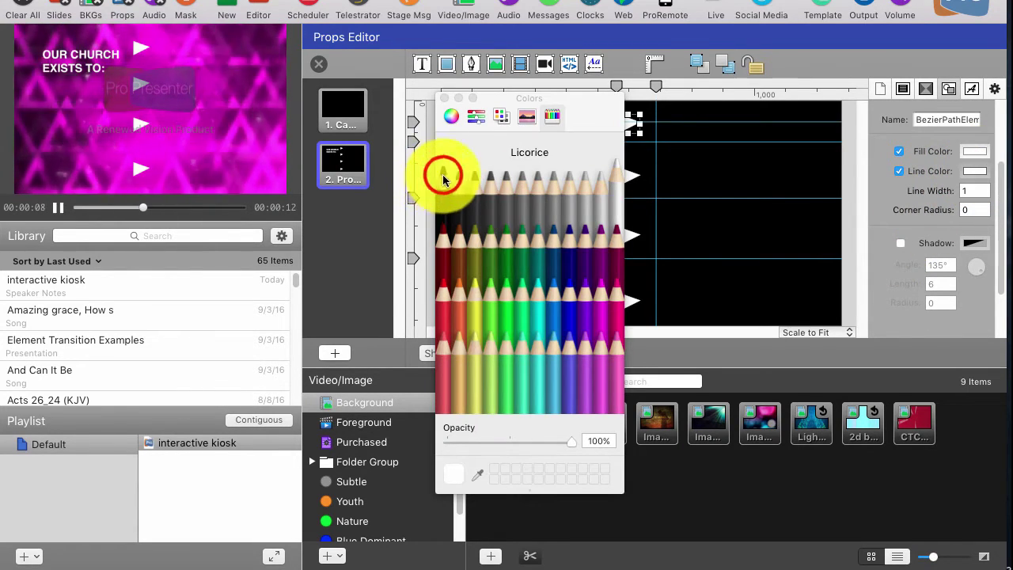
{"action": "left_click", "coordinate": [442, 97]}
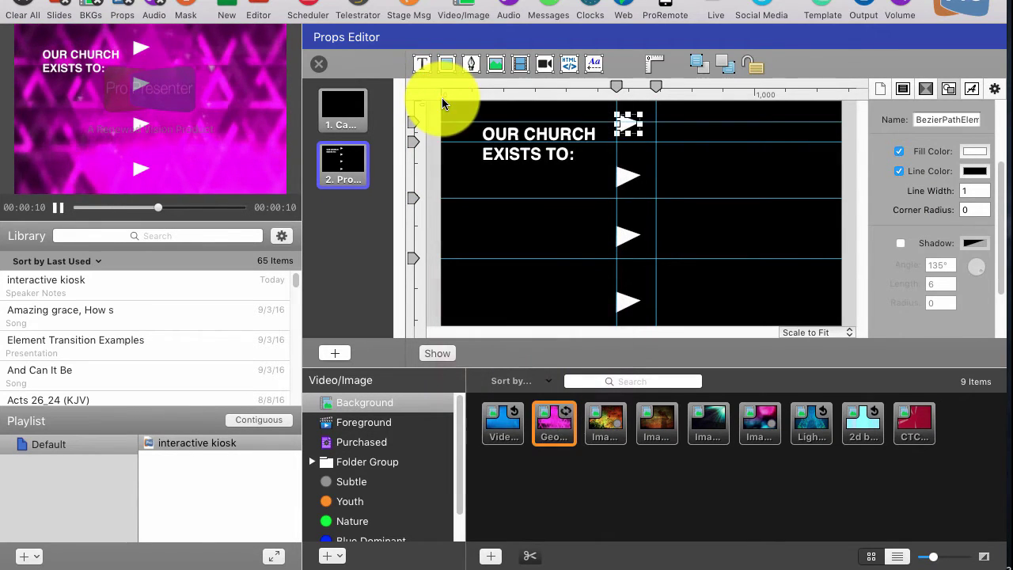
{"action": "left_click", "coordinate": [629, 176]}
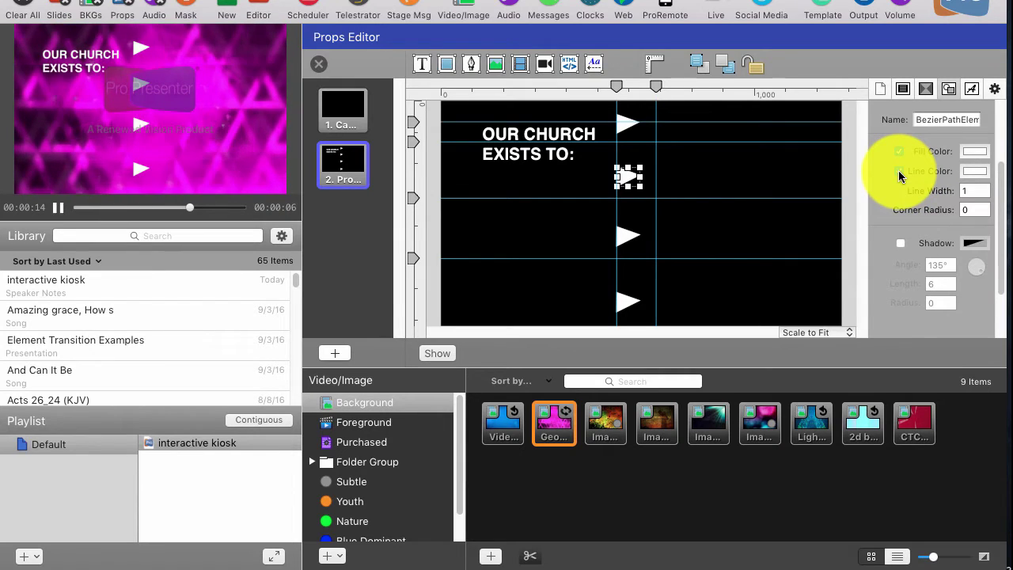
{"action": "left_click", "coordinate": [975, 170]}
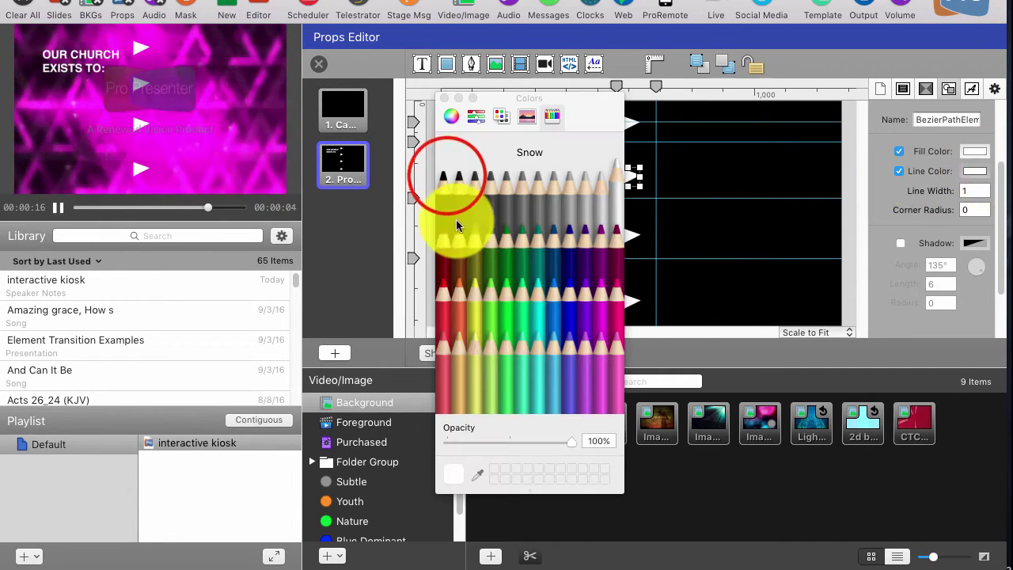
{"action": "left_click", "coordinate": [445, 175]}
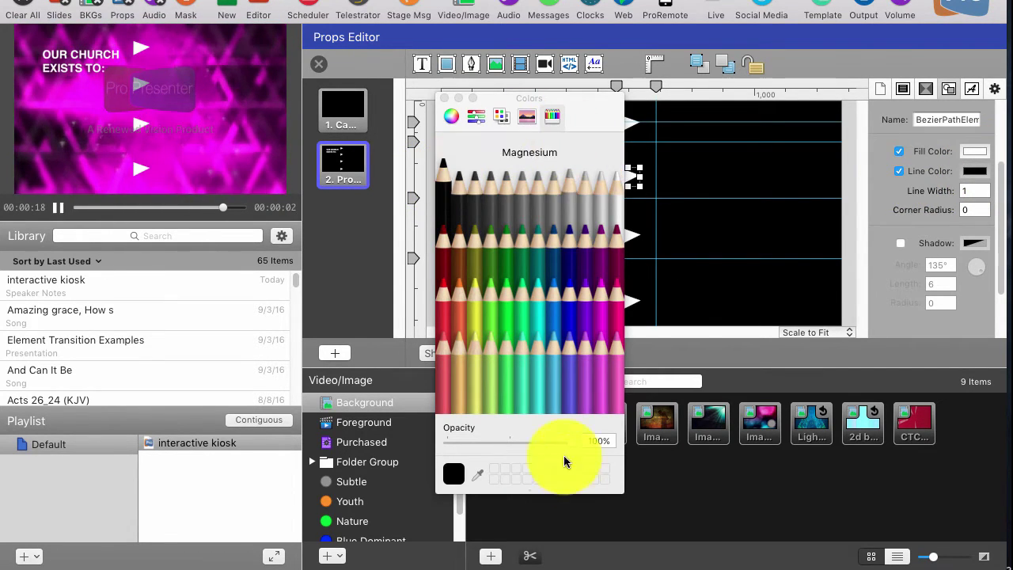
{"action": "left_click", "coordinate": [444, 98]}
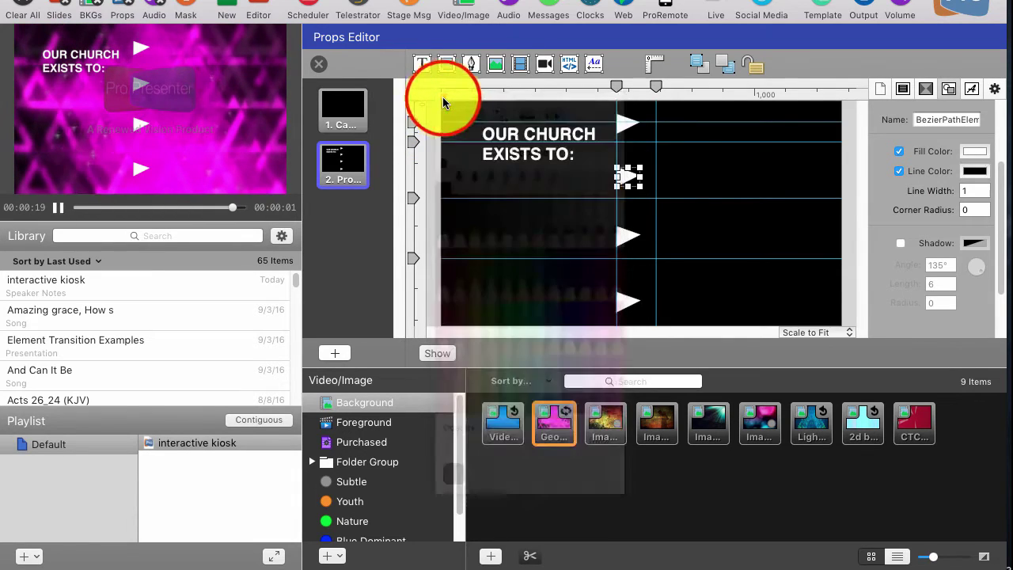
Give the third and bottom arrows black outlines and show the prop on the output
{"action": "left_click", "coordinate": [620, 242]}
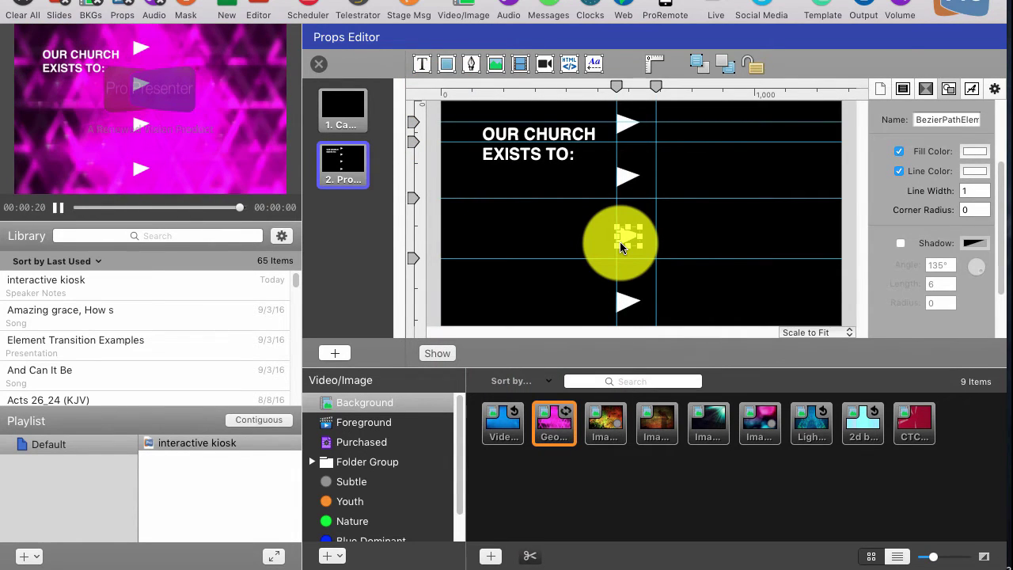
{"action": "left_click", "coordinate": [974, 171]}
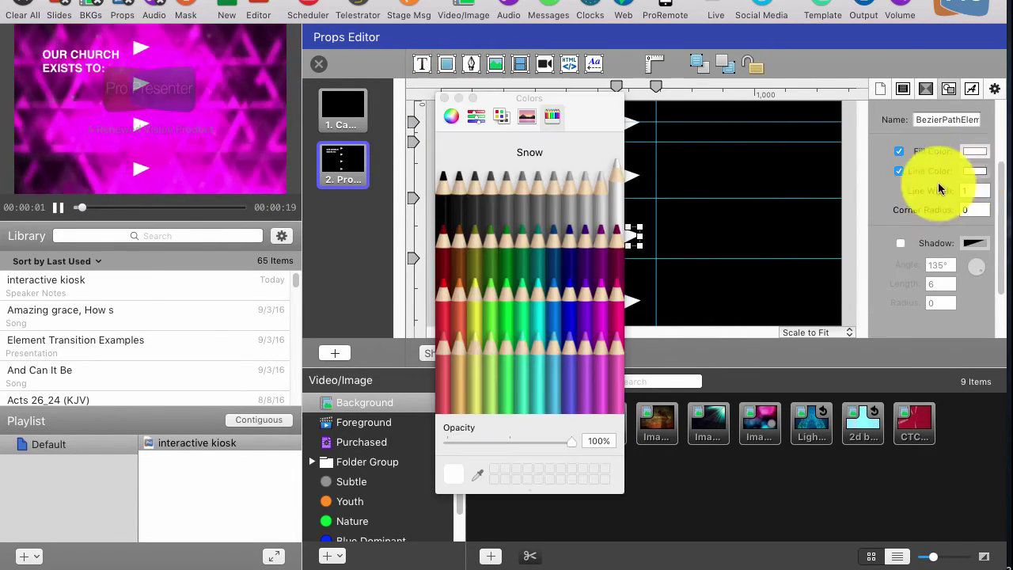
{"action": "left_click", "coordinate": [440, 180]}
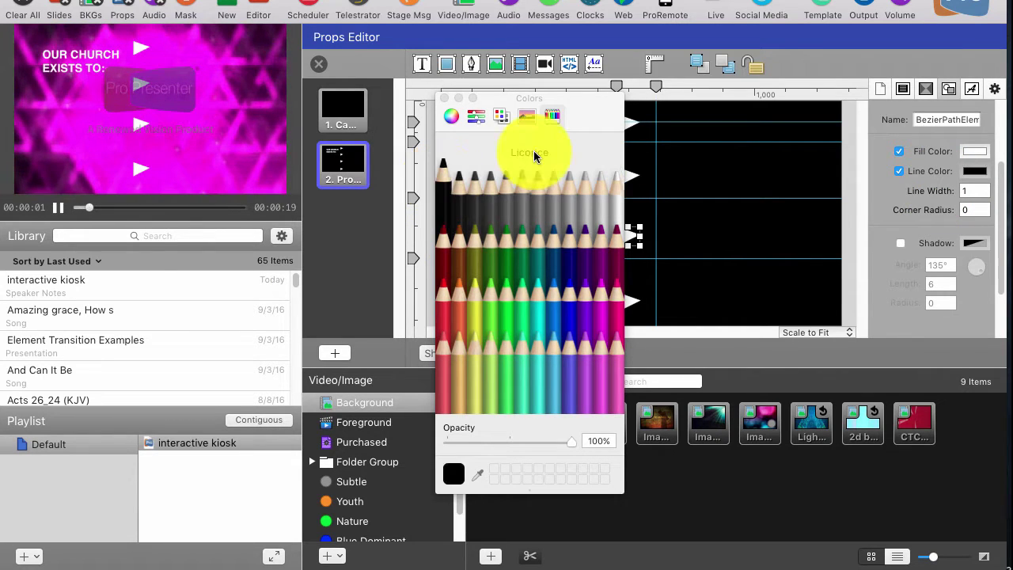
{"action": "left_click", "coordinate": [445, 97]}
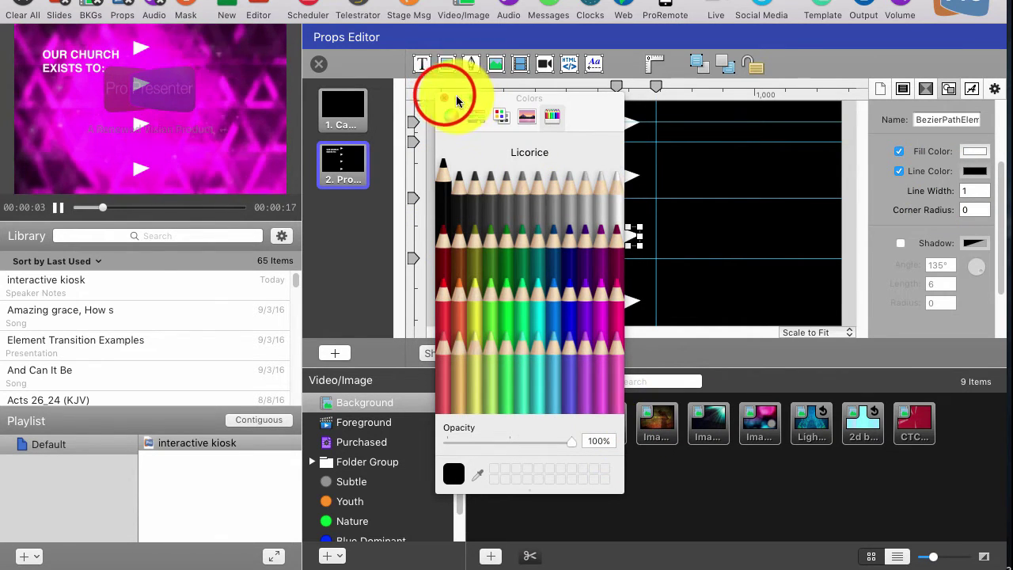
{"action": "left_click", "coordinate": [633, 293]}
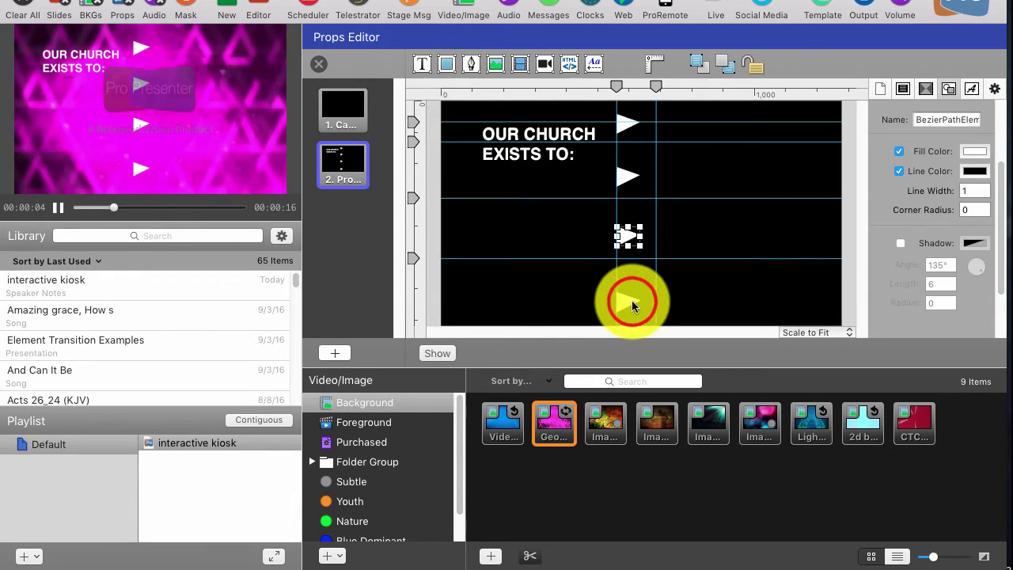
{"action": "left_click", "coordinate": [985, 175]}
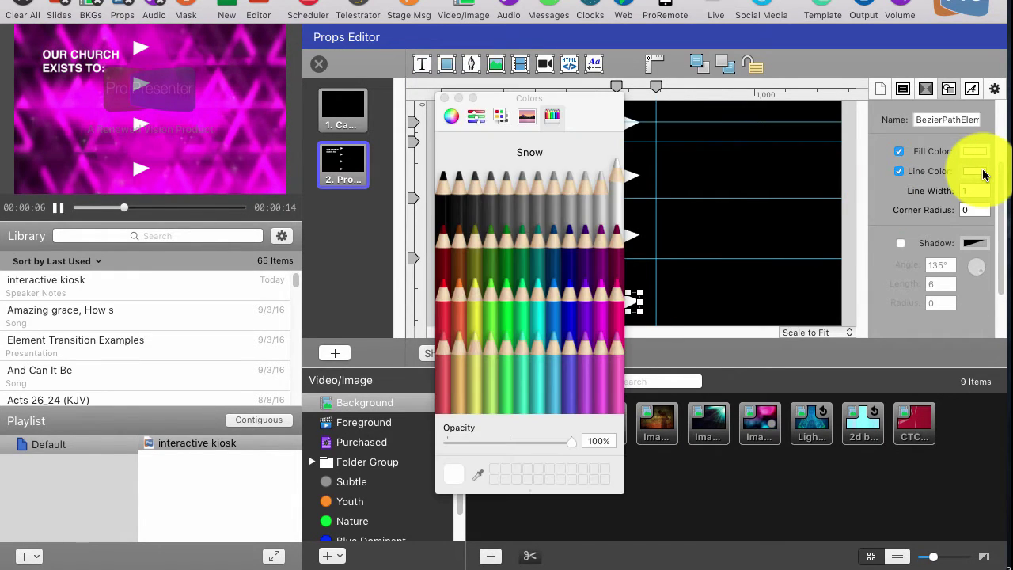
{"action": "left_click", "coordinate": [439, 177]}
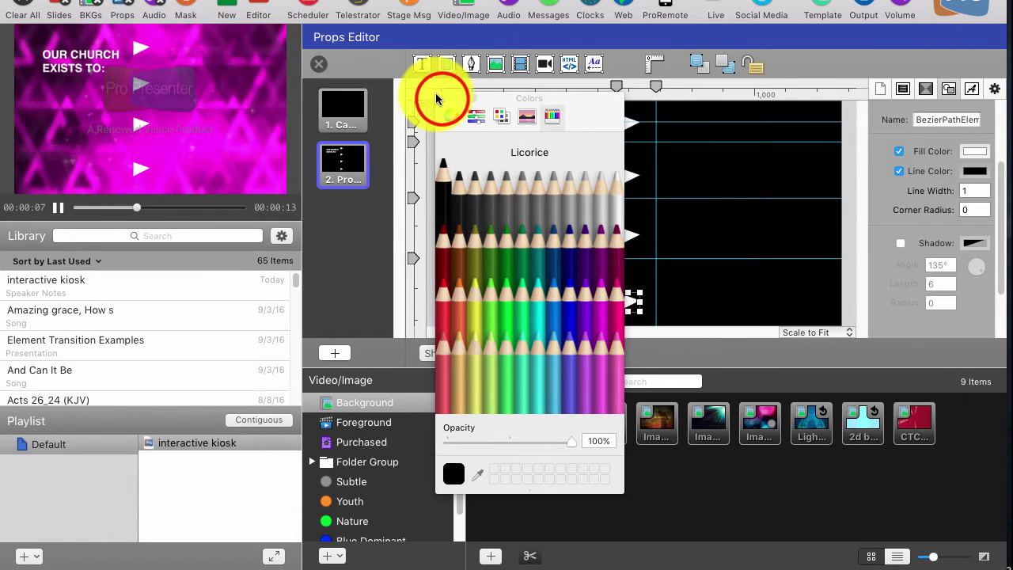
{"action": "left_click", "coordinate": [443, 98]}
{"action": "left_click", "coordinate": [640, 296]}
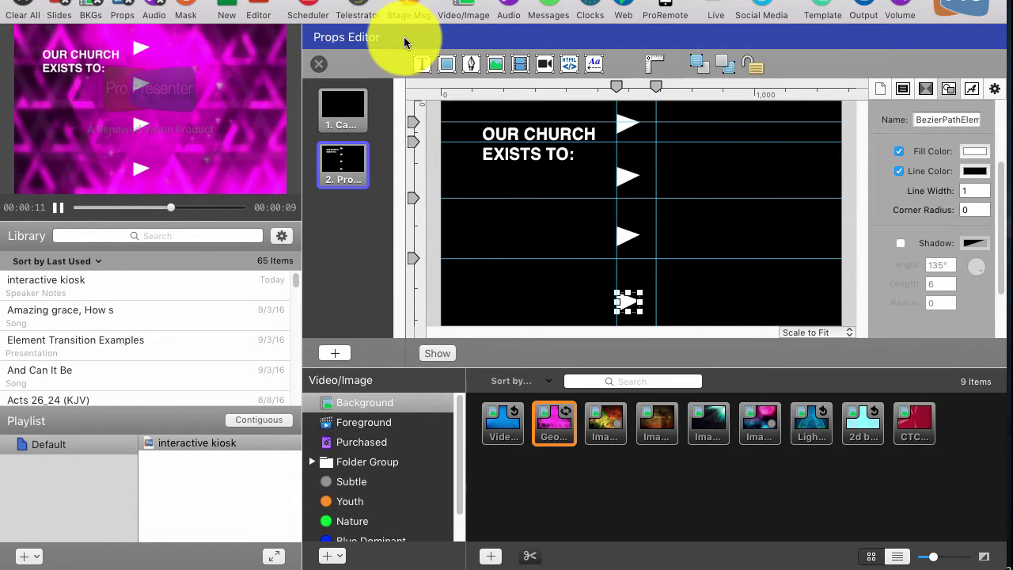
{"action": "left_click", "coordinate": [443, 352]}
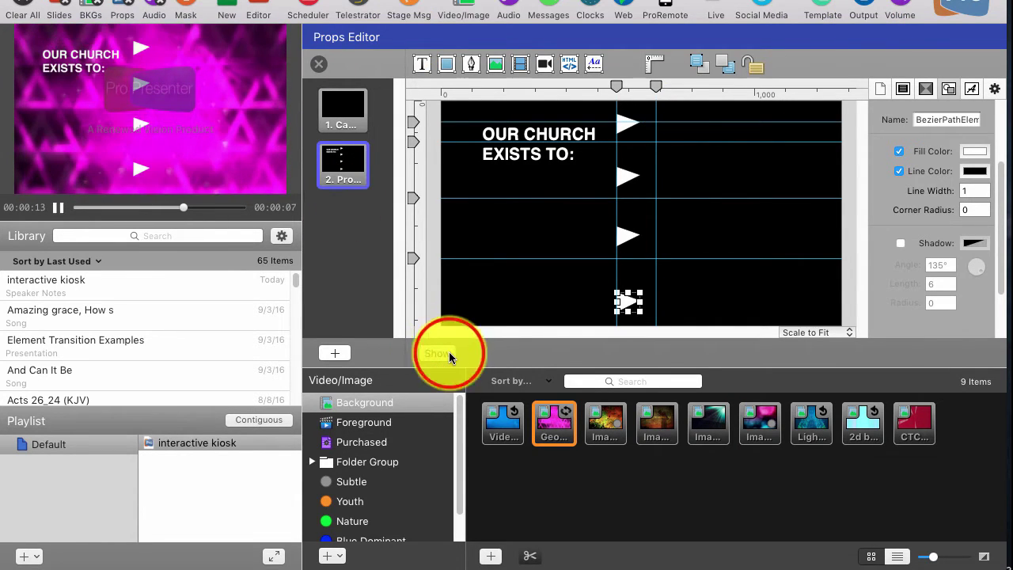
Toggle the prop display, then close the Props Editor and the floating Props panel
{"action": "left_click", "coordinate": [448, 353]}
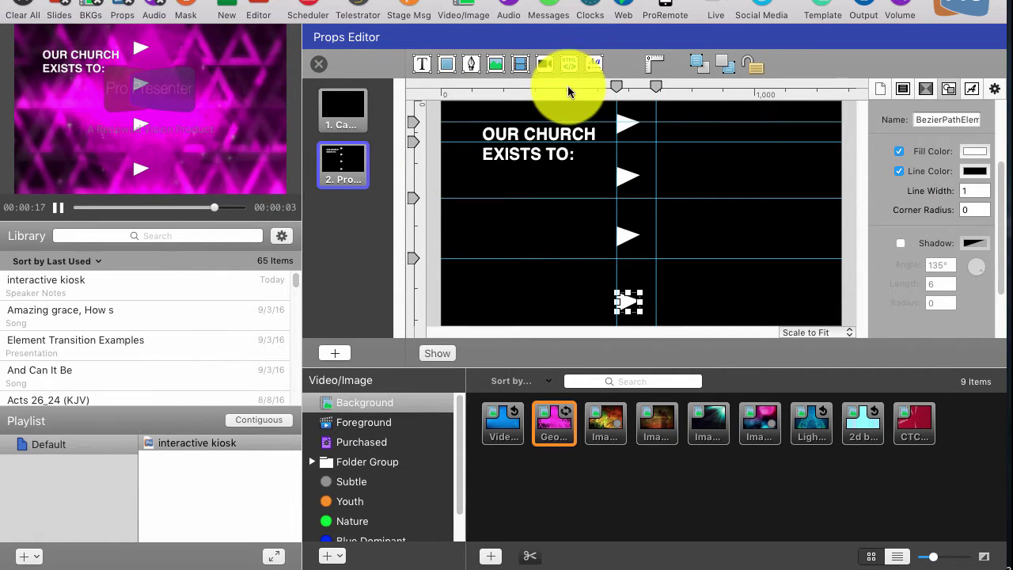
{"action": "left_click", "coordinate": [319, 64]}
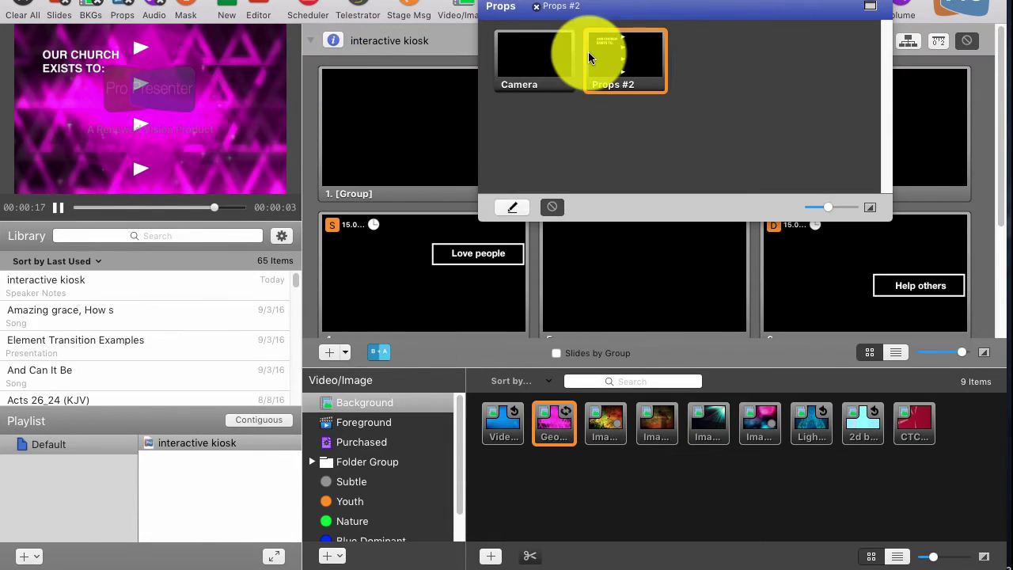
{"action": "left_click", "coordinate": [486, 5]}
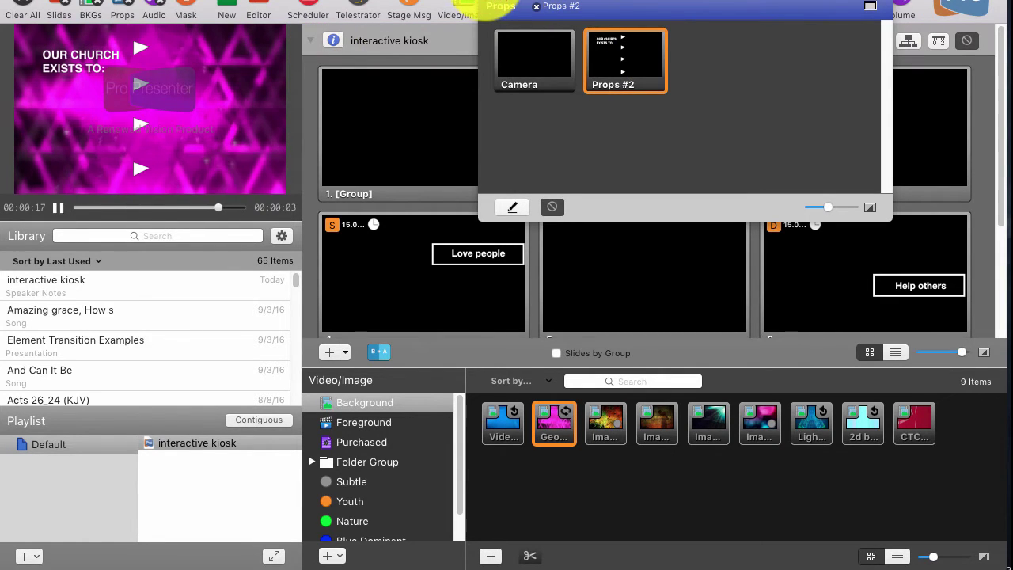
{"action": "left_click", "coordinate": [487, 5]}
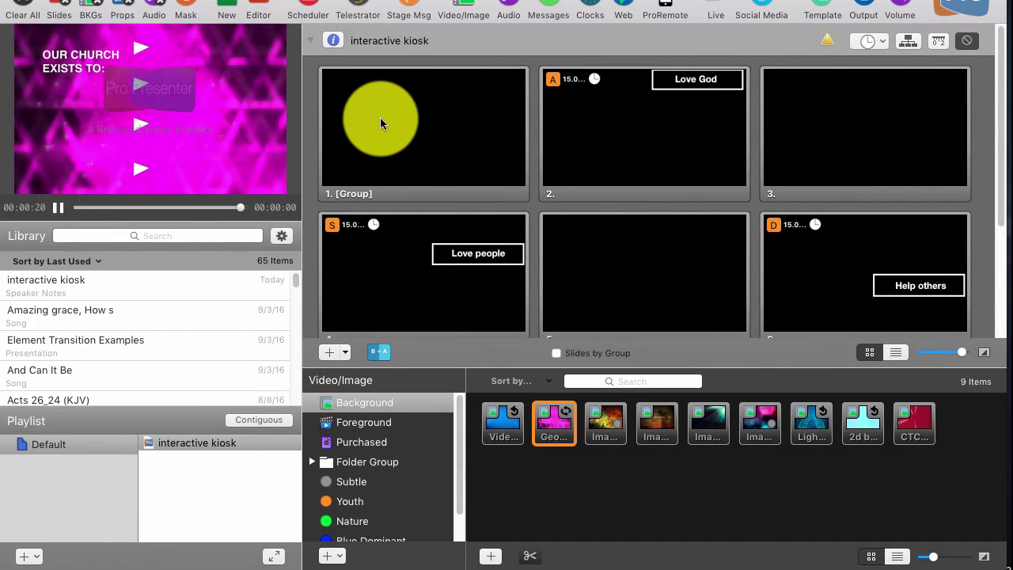
{"action": "scroll", "coordinate": [380, 117], "scroll_direction": "down", "scroll_amount": 3}
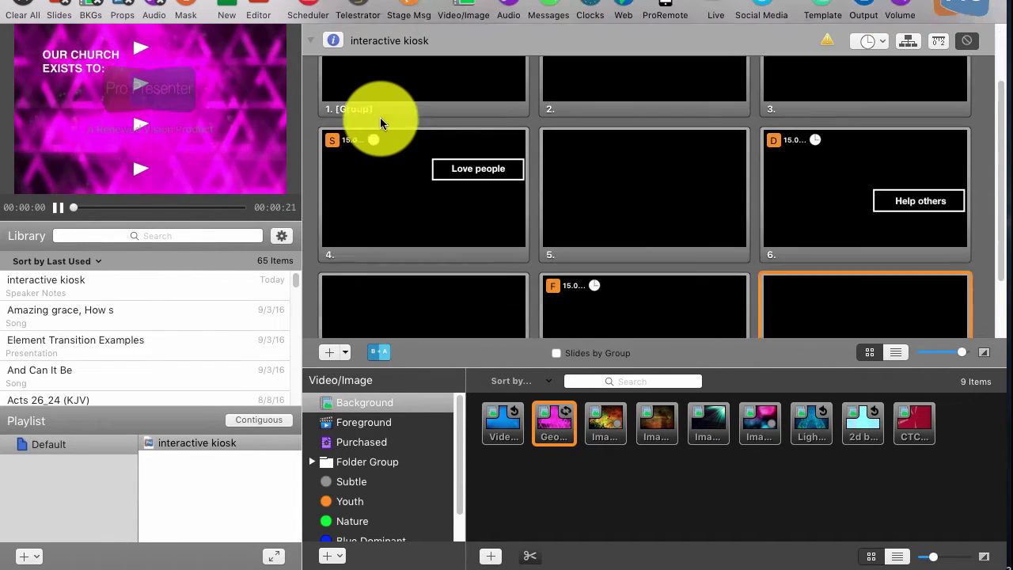
{"action": "scroll", "coordinate": [659, 275], "scroll_direction": "down", "scroll_amount": 2}
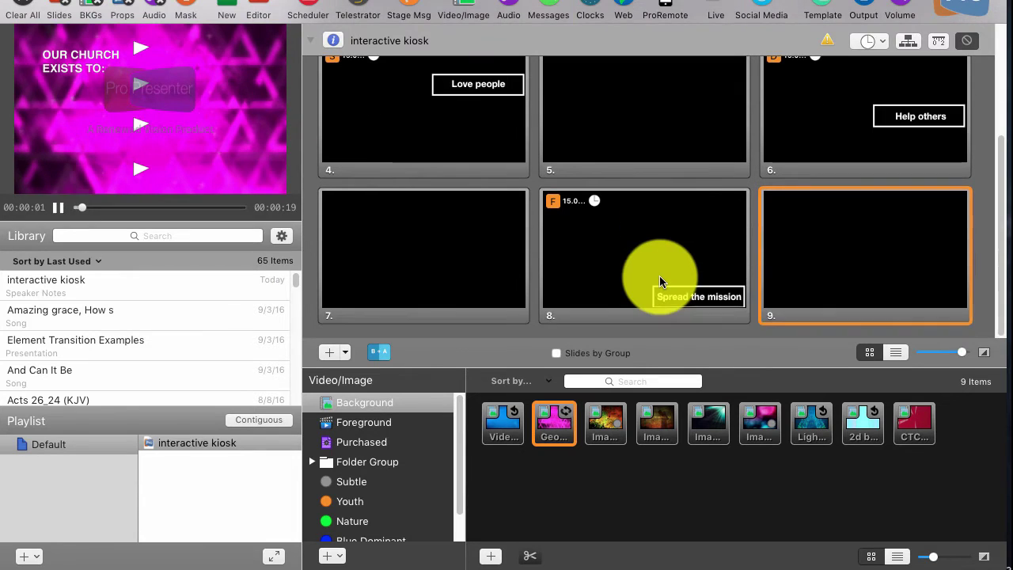
{"action": "scroll", "coordinate": [659, 275], "scroll_direction": "up", "scroll_amount": 5}
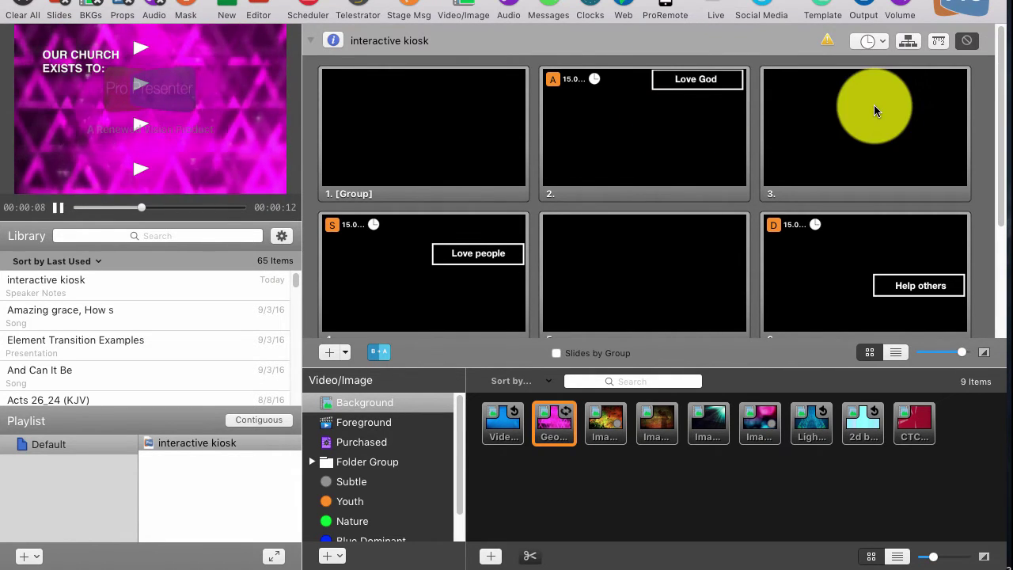
Open slide 2 ('Love God') in the slide editor and select its text and outline shape
{"action": "right_click", "coordinate": [693, 140]}
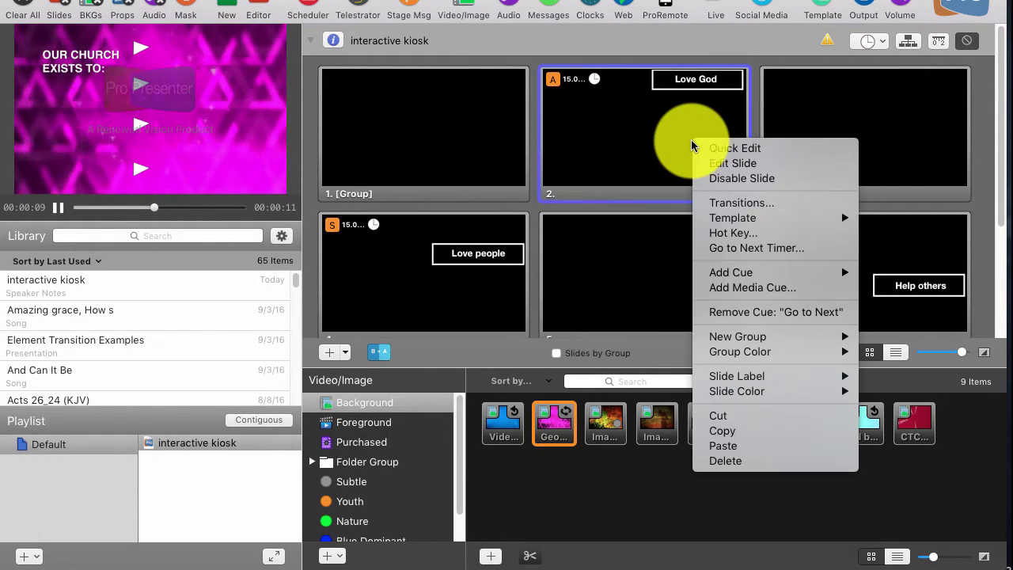
{"action": "left_click", "coordinate": [715, 165]}
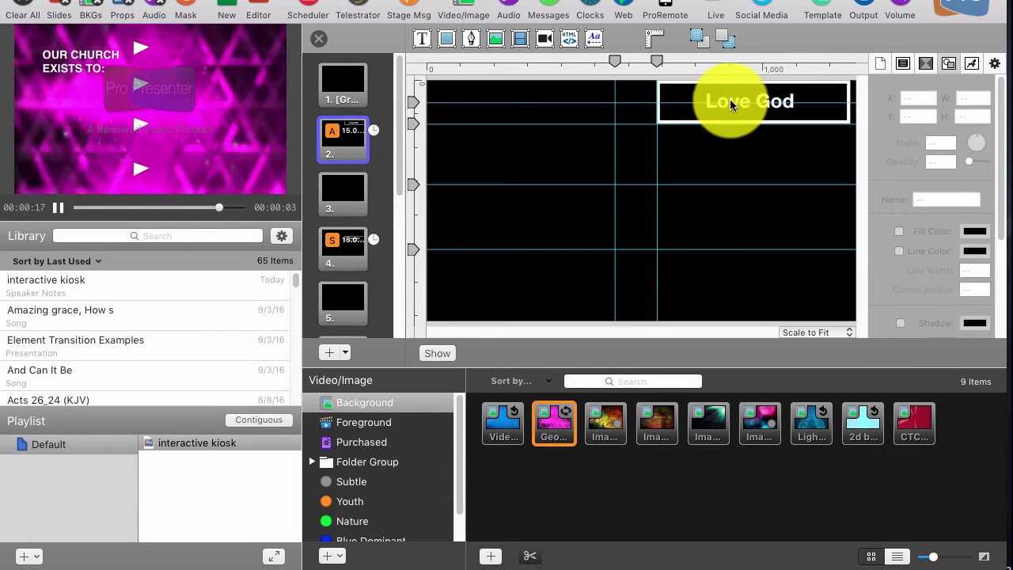
{"action": "left_click", "coordinate": [771, 108]}
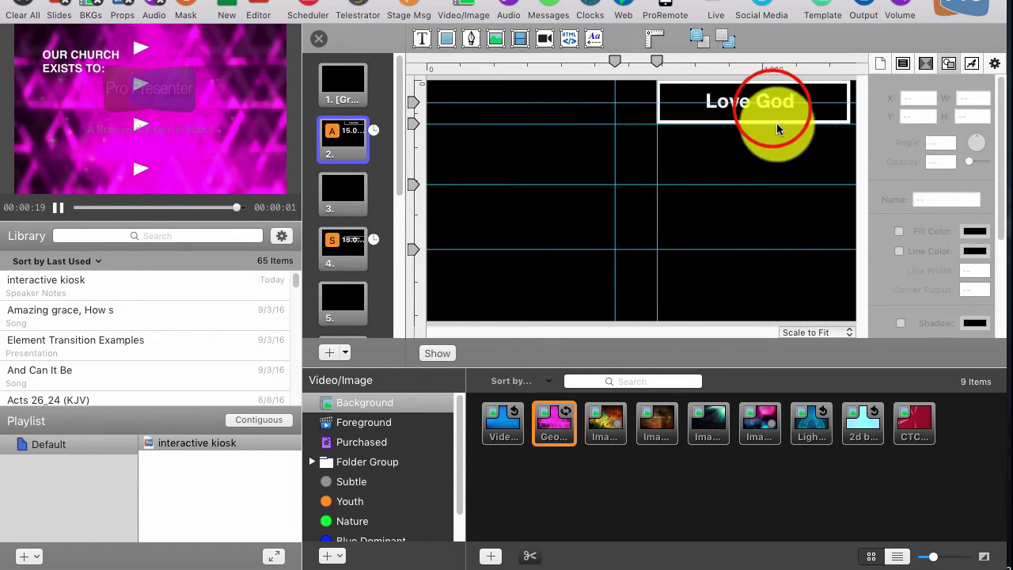
{"action": "left_click", "coordinate": [765, 83]}
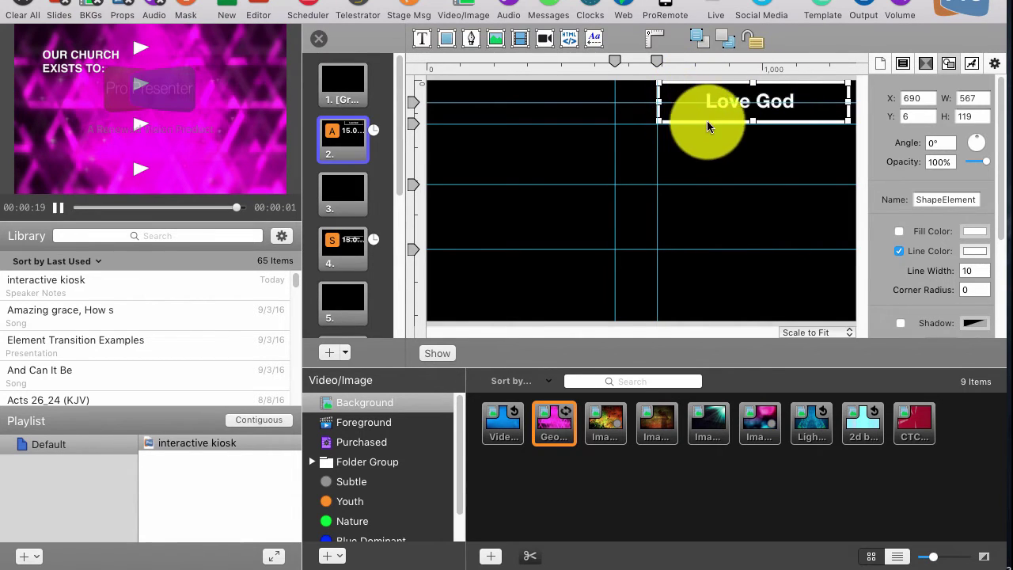
{"action": "left_click", "coordinate": [771, 103]}
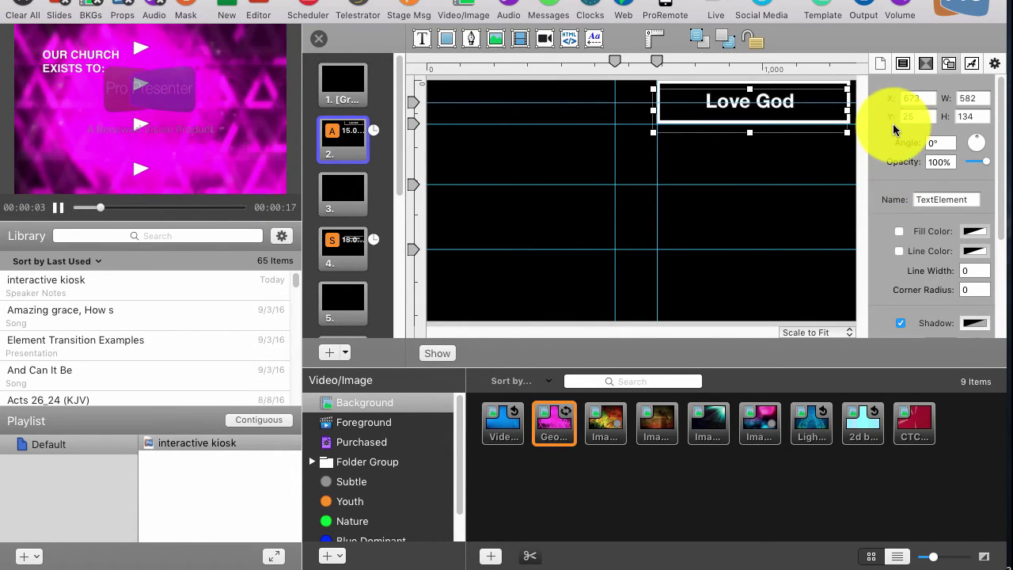
View the Love God text properties, then the Slide Properties showing hot key A
{"action": "left_click", "coordinate": [971, 67]}
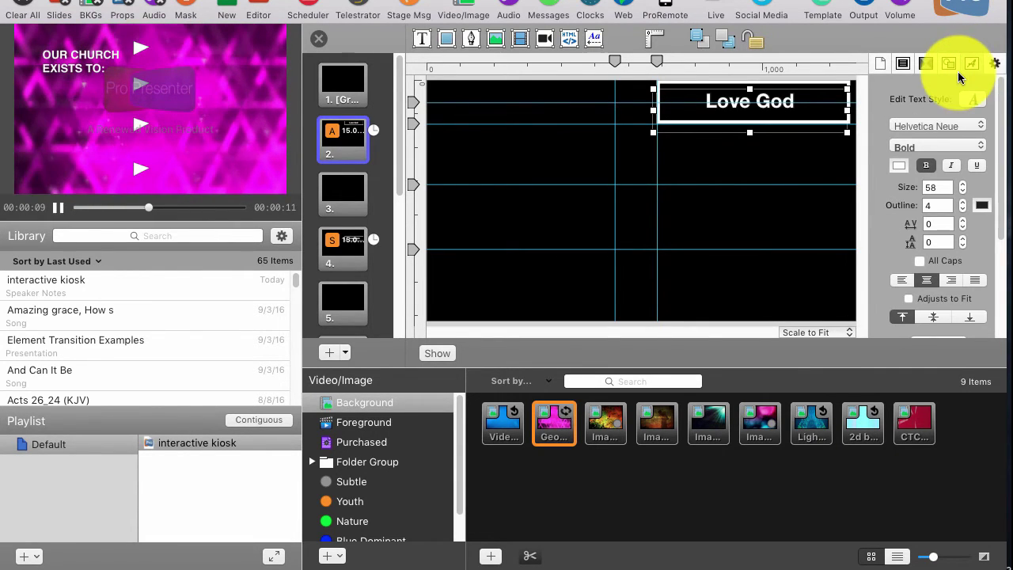
{"action": "left_click", "coordinate": [879, 63]}
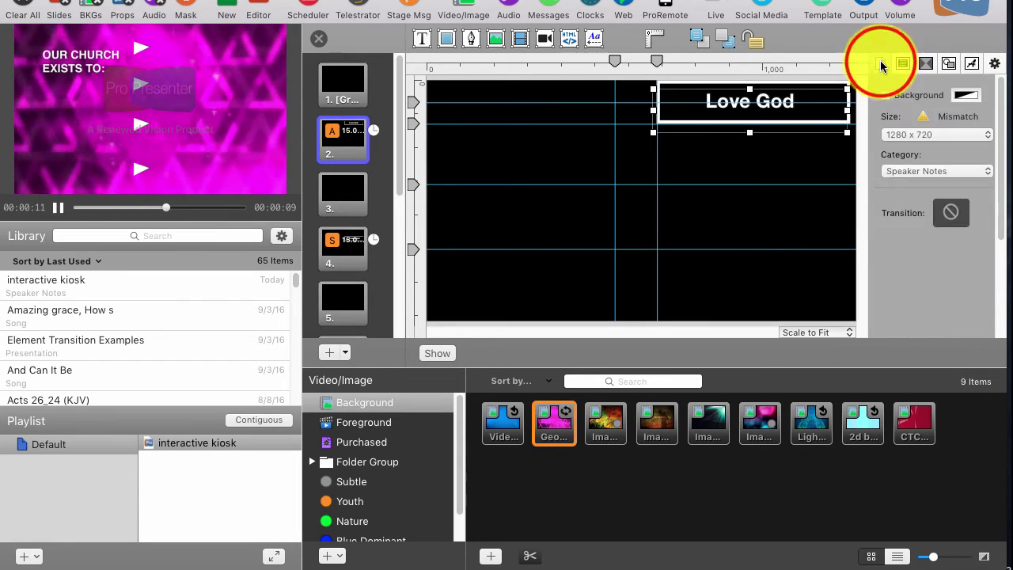
{"action": "left_click", "coordinate": [899, 64]}
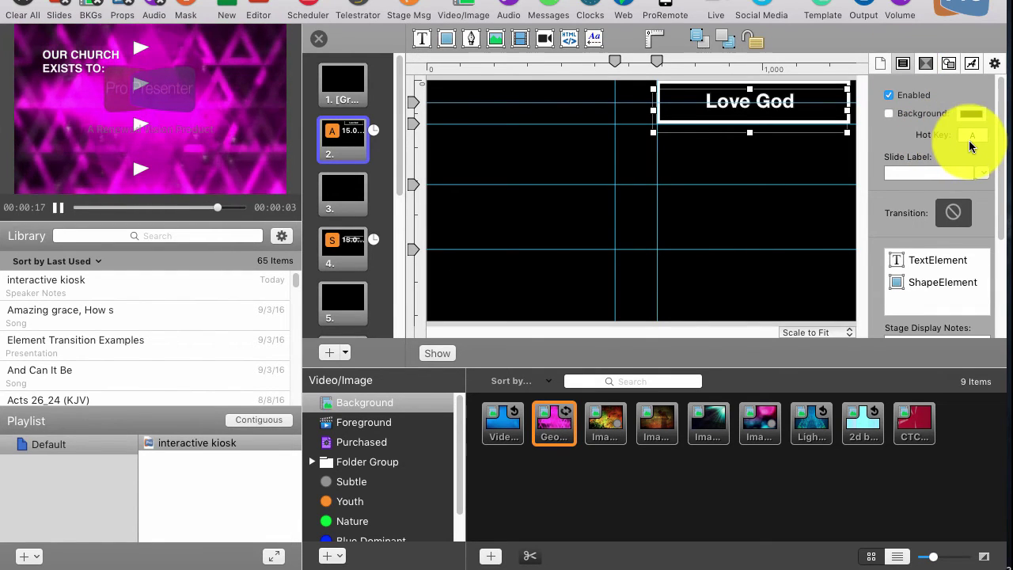
{"action": "left_click_drag", "start_coordinate": [338, 159], "coordinate": [334, 137]}
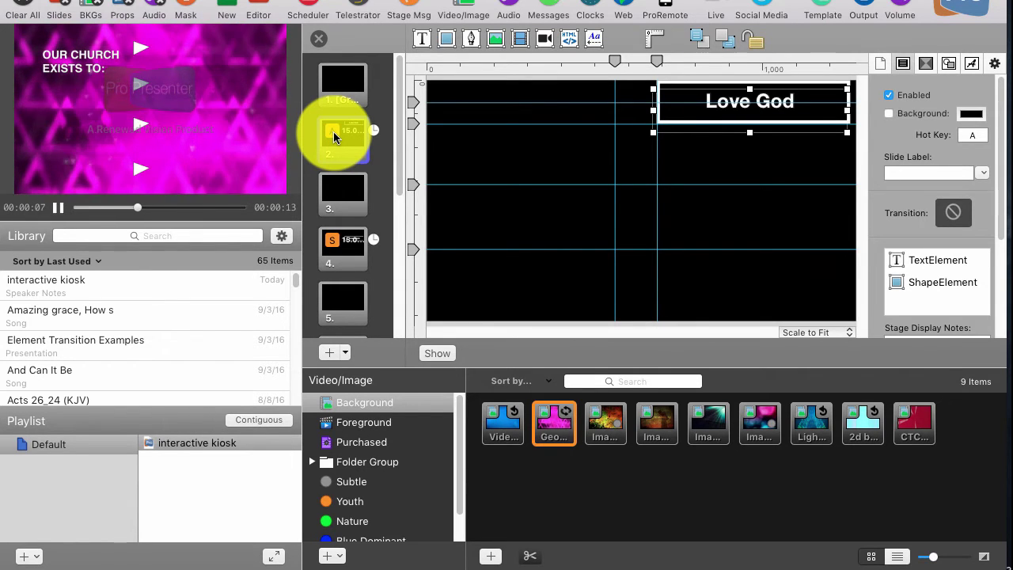
Confirm slide 4 (Love people) uses hot key S, then close the slide editor
{"action": "left_click_drag", "start_coordinate": [334, 138], "coordinate": [348, 111]}
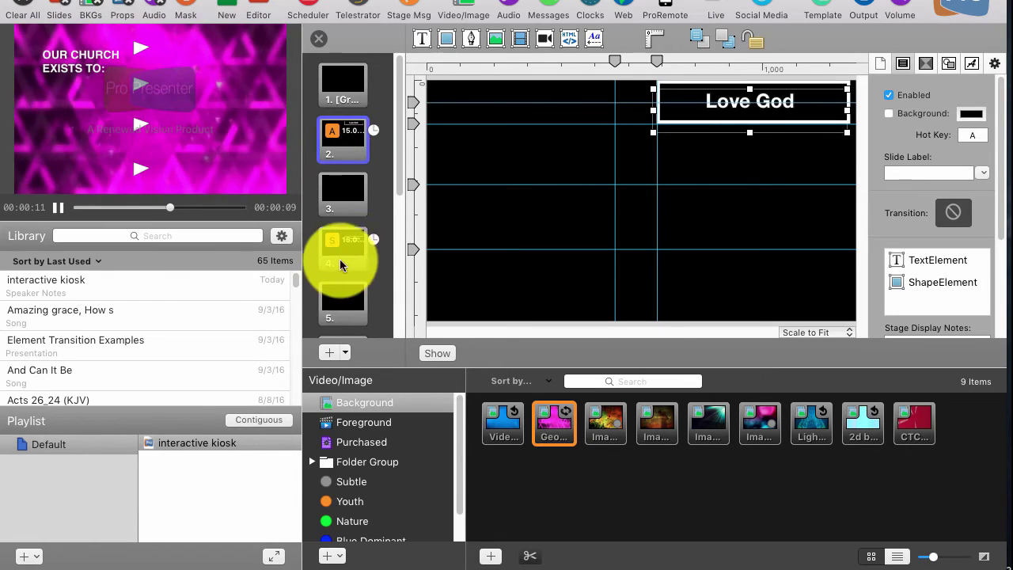
{"action": "scroll", "coordinate": [335, 271], "scroll_direction": "down", "scroll_amount": 2}
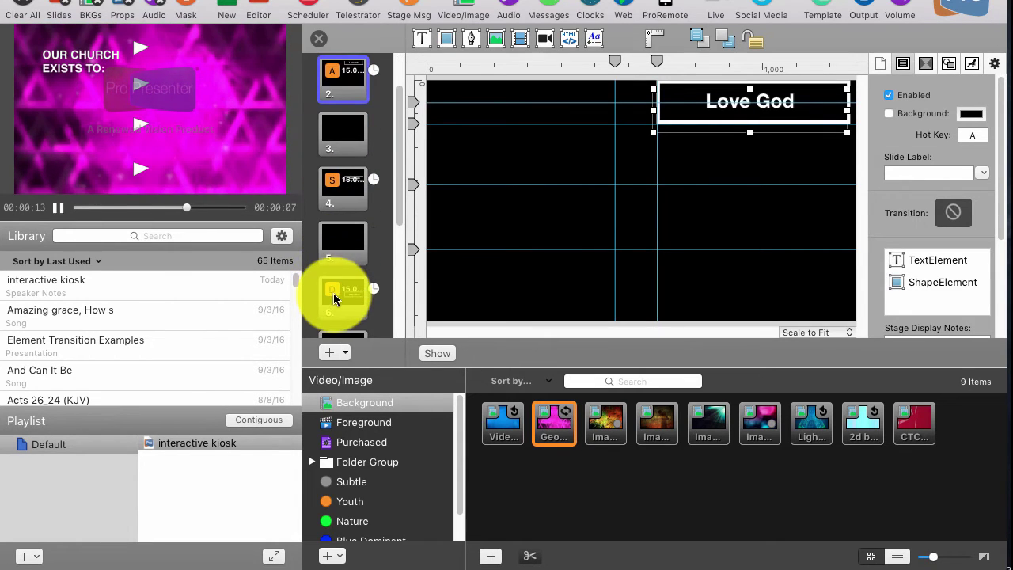
{"action": "scroll", "coordinate": [333, 293], "scroll_direction": "down", "scroll_amount": 2}
{"action": "scroll", "coordinate": [342, 284], "scroll_direction": "down", "scroll_amount": 1}
{"action": "scroll", "coordinate": [342, 290], "scroll_direction": "up", "scroll_amount": 1}
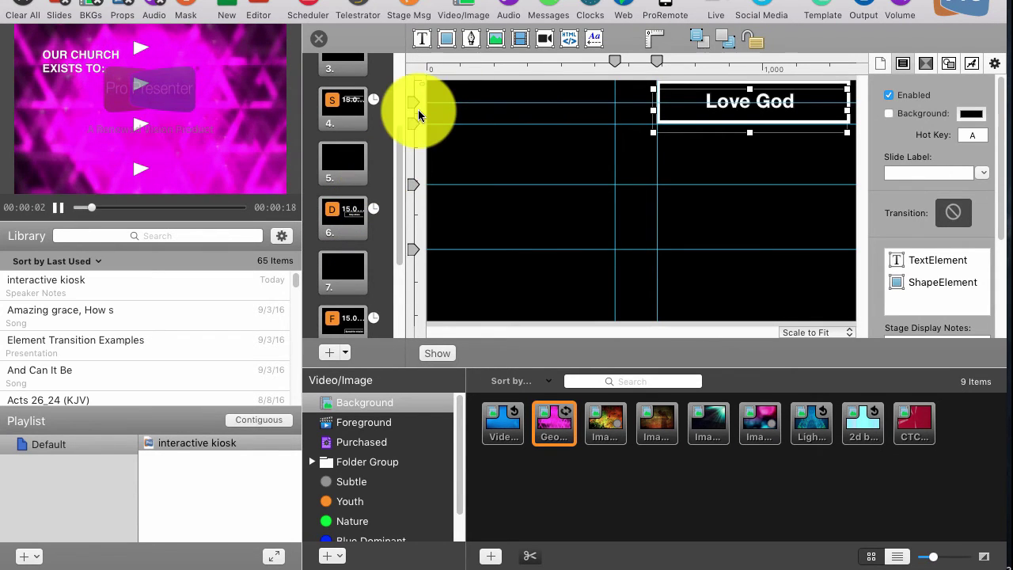
{"action": "scroll", "coordinate": [340, 111], "scroll_direction": "up", "scroll_amount": 1}
{"action": "left_click", "coordinate": [342, 133]}
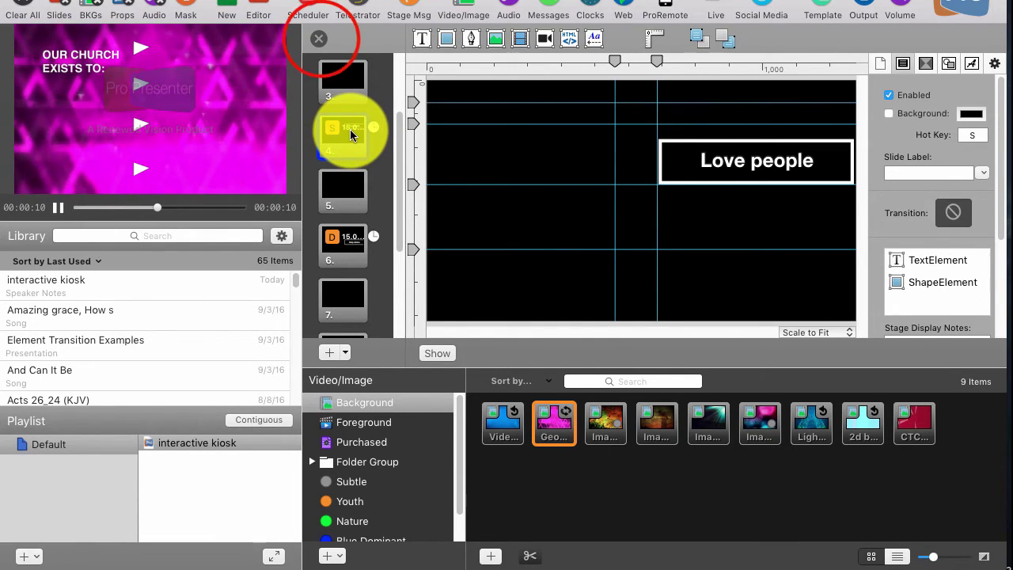
{"action": "left_click", "coordinate": [319, 38]}
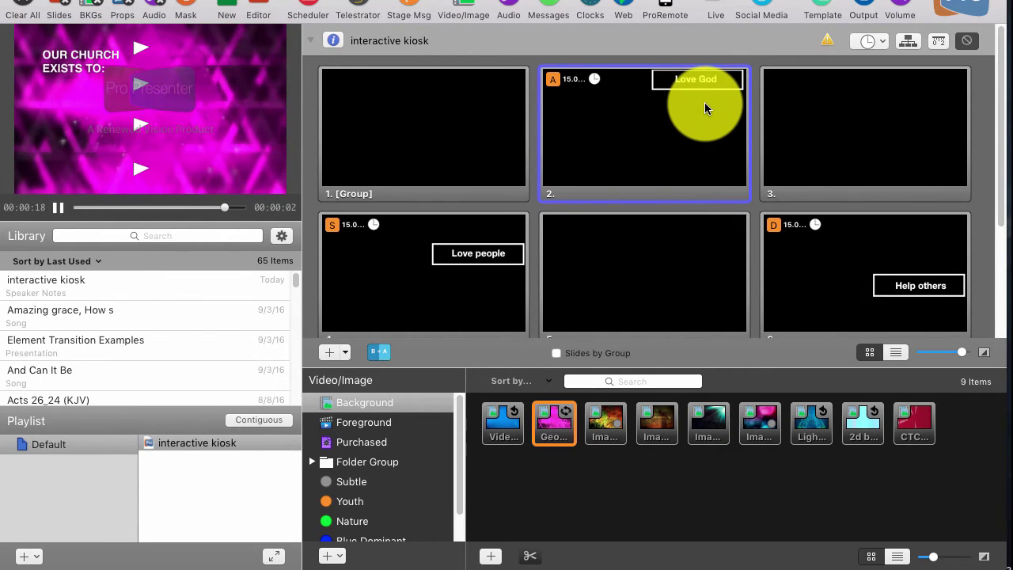
Send the Love God slide live over the magenta background
{"action": "left_click", "coordinate": [696, 126]}
{"action": "left_click", "coordinate": [679, 123]}
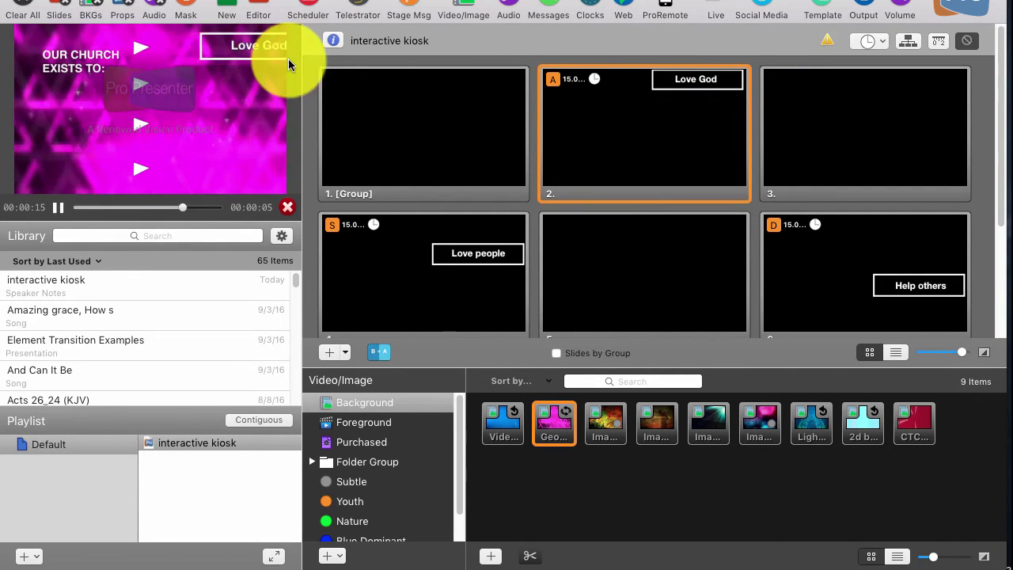
{"action": "scroll", "coordinate": [658, 151], "scroll_direction": "up", "scroll_amount": 2}
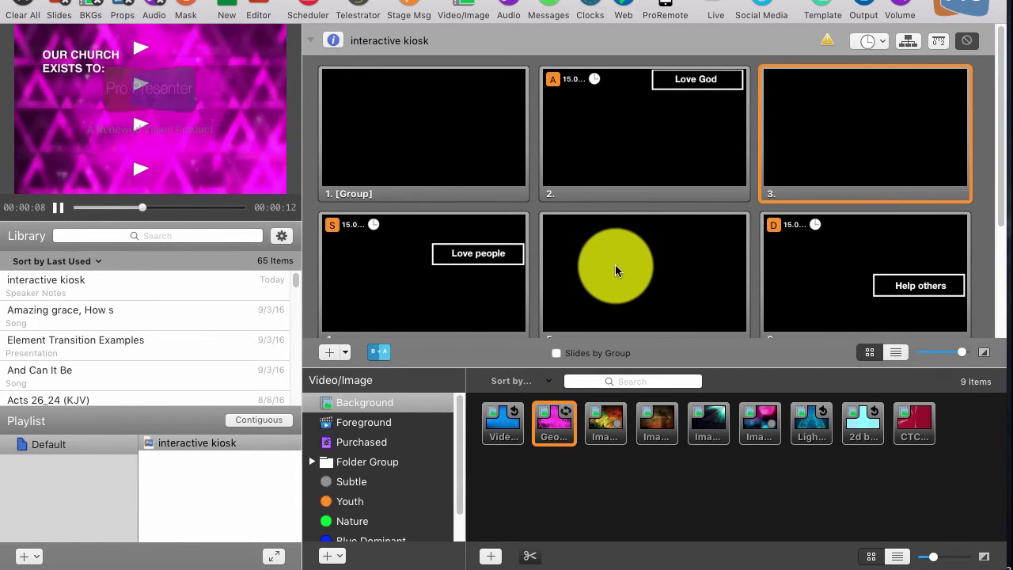
{"action": "left_click", "coordinate": [633, 151]}
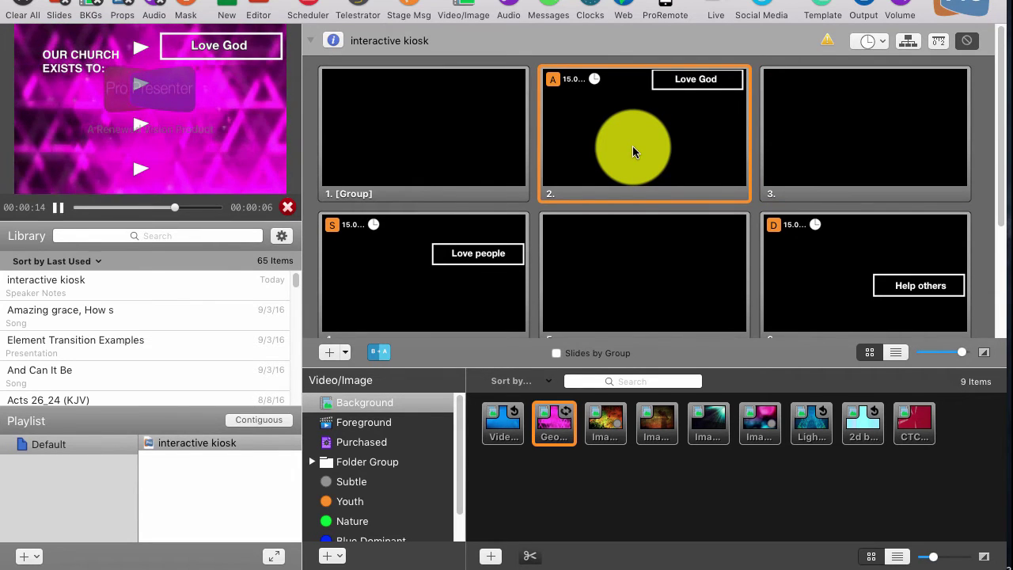
Trigger Help others, Love people and Spread the mission with hot keys D, S and F
{"action": "key", "text": "d"}
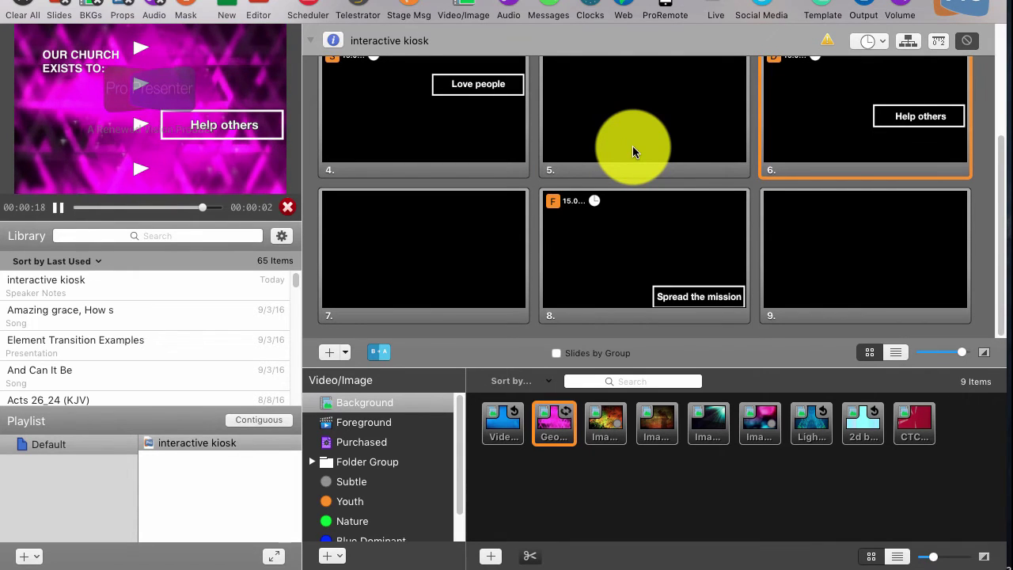
{"action": "key", "text": "s"}
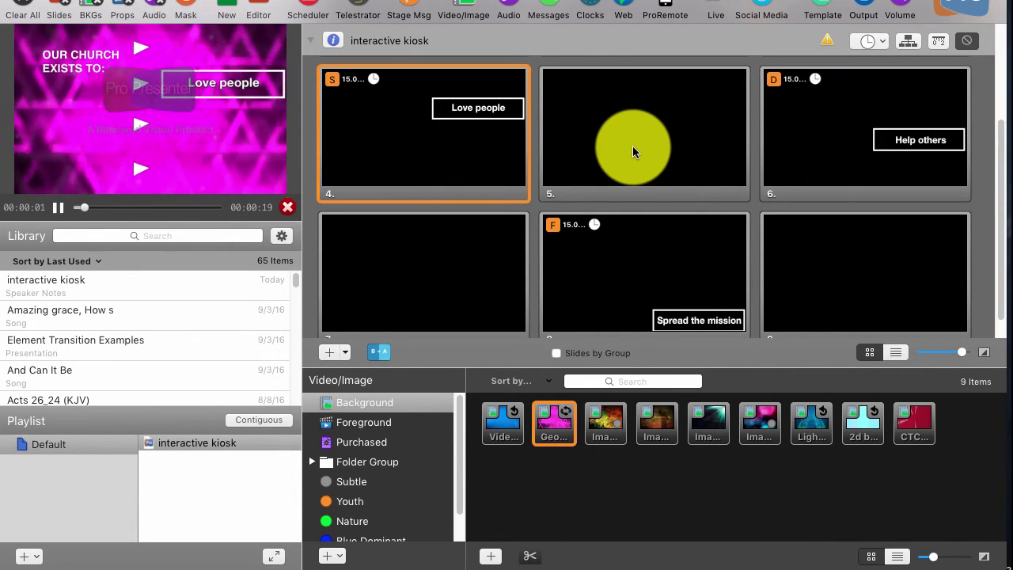
{"action": "key", "text": "f"}
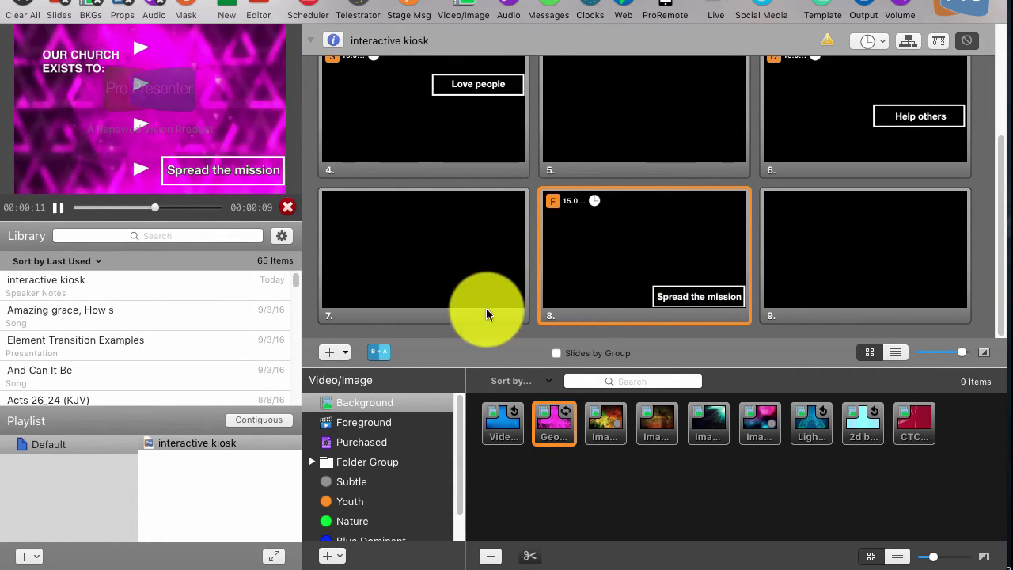
Switch the presentation's slide transition to Fly In with Motion Extended enabled
{"action": "left_click", "coordinate": [379, 354]}
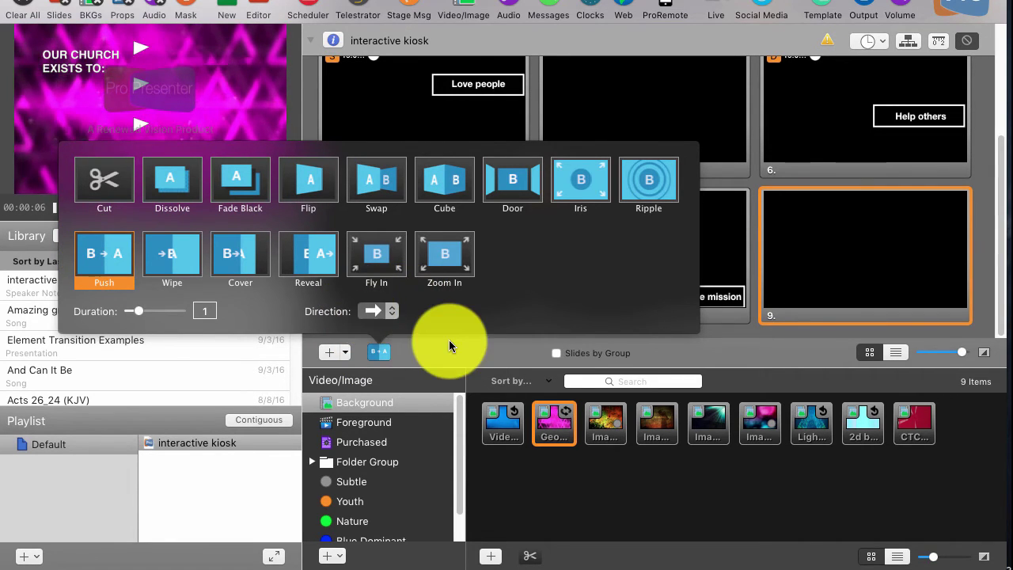
{"action": "left_click", "coordinate": [378, 252]}
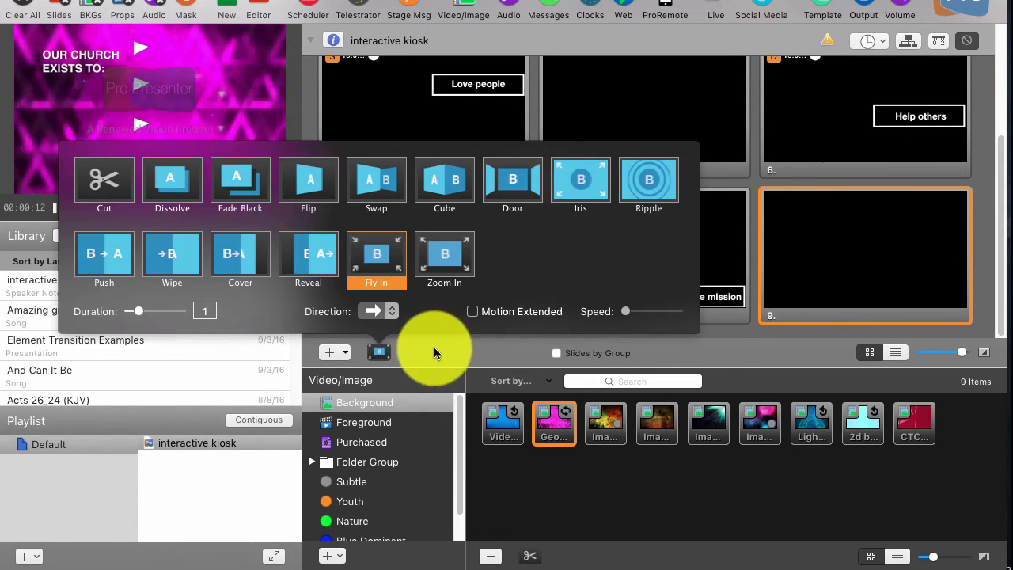
{"action": "left_click", "coordinate": [473, 311]}
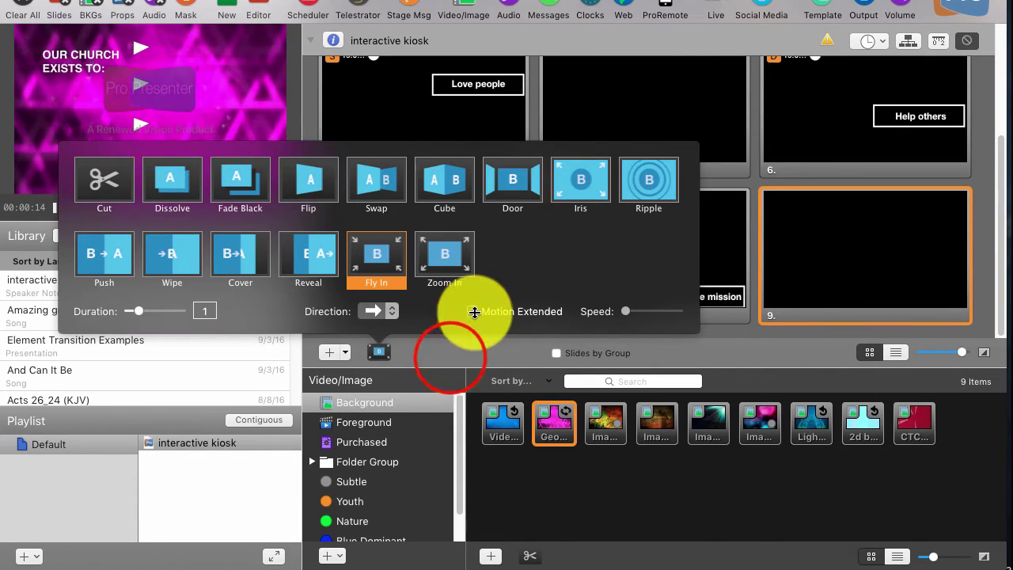
{"action": "left_click", "coordinate": [450, 357]}
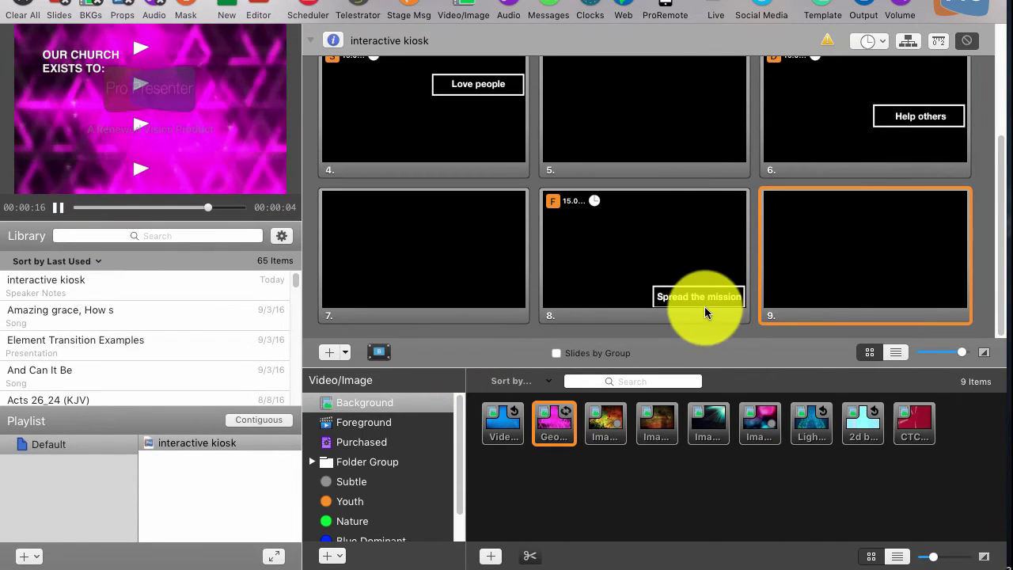
Send the Spread the mission, Help others, Love people and Love God slides live to watch them fly in
{"action": "left_click", "coordinate": [665, 259]}
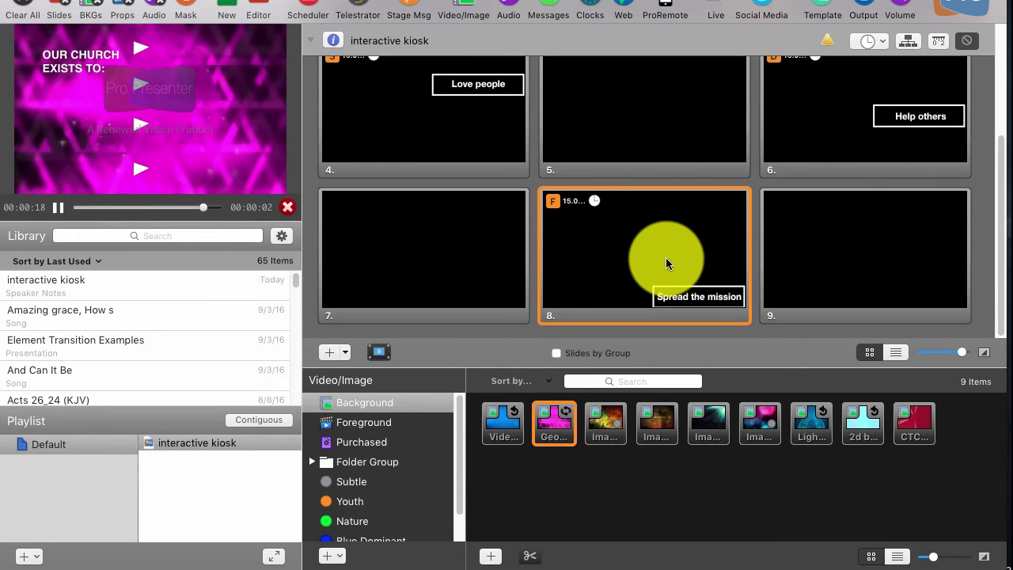
{"action": "left_click", "coordinate": [864, 140]}
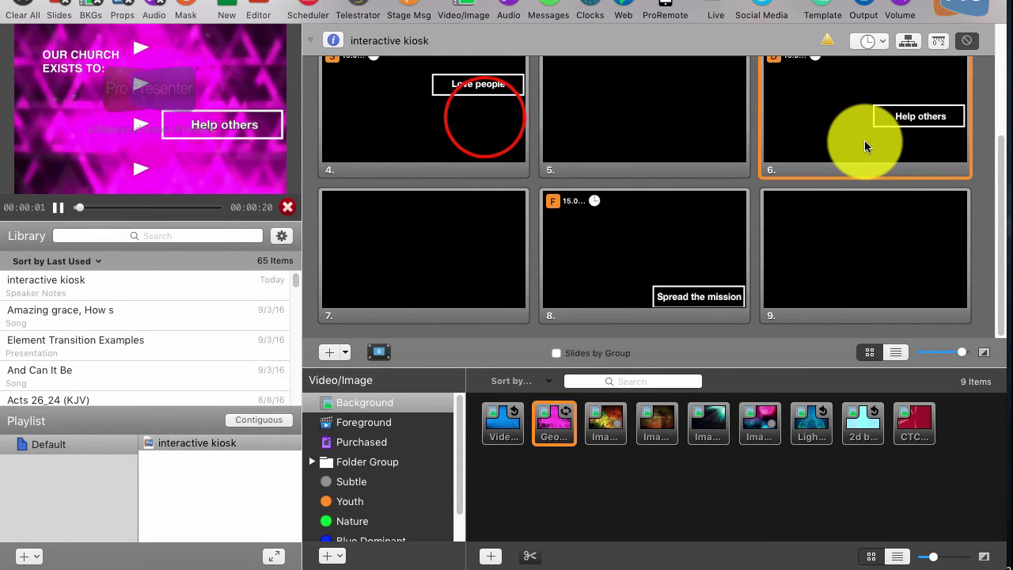
{"action": "left_click", "coordinate": [484, 115]}
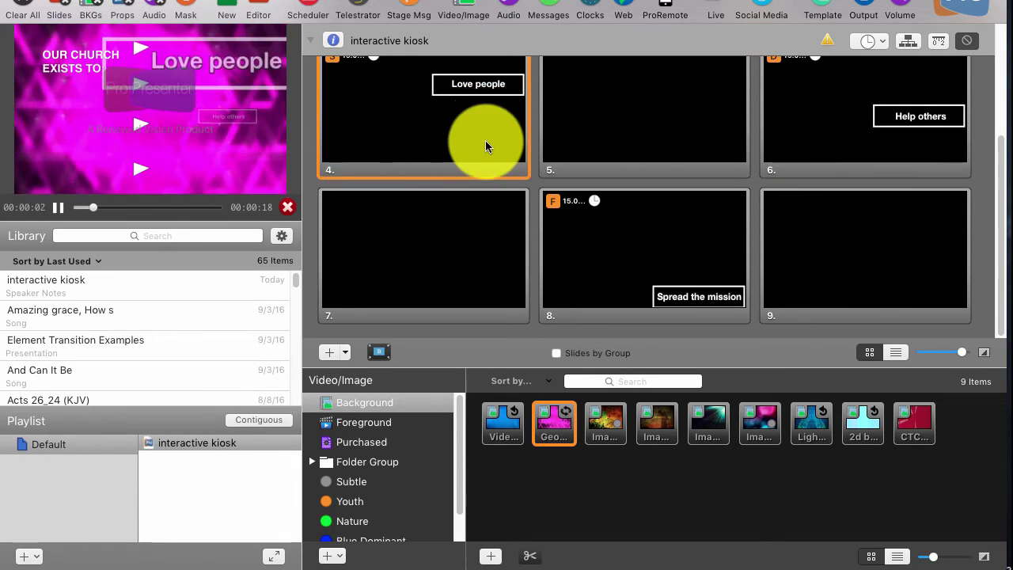
{"action": "scroll", "coordinate": [490, 178], "scroll_direction": "up", "scroll_amount": 3}
{"action": "left_click", "coordinate": [571, 128]}
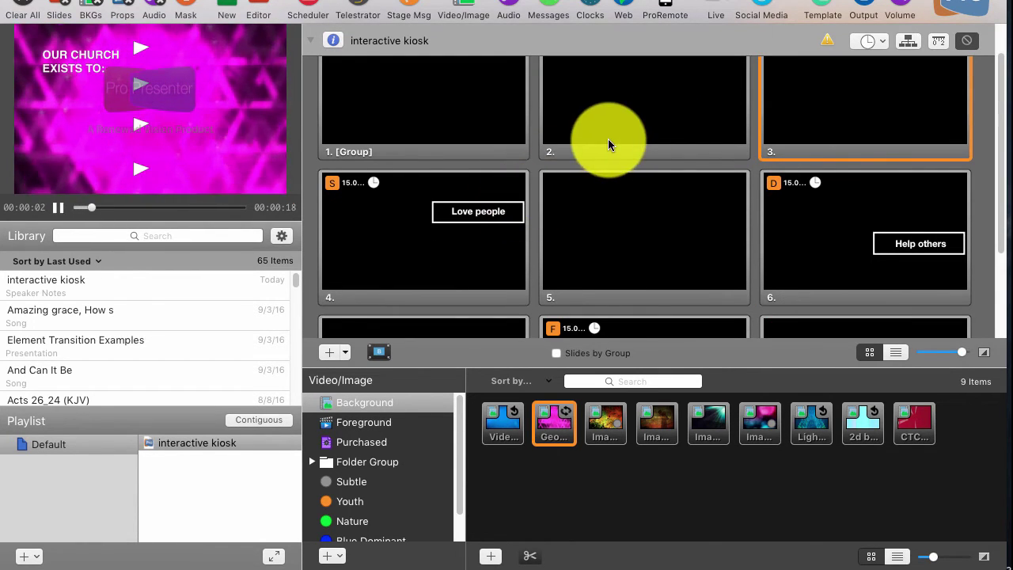
{"action": "scroll", "coordinate": [607, 139], "scroll_direction": "up", "scroll_amount": 1}
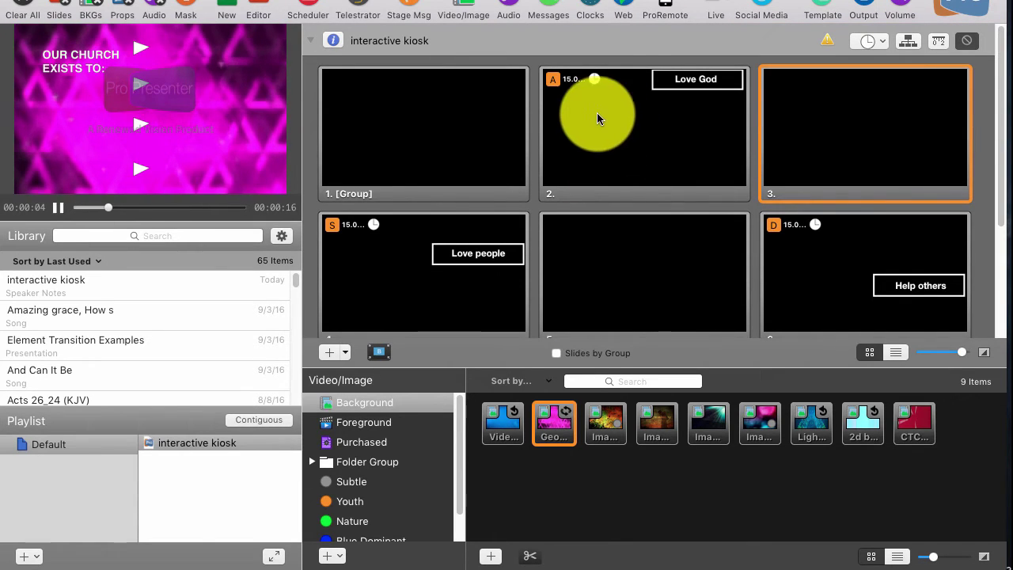